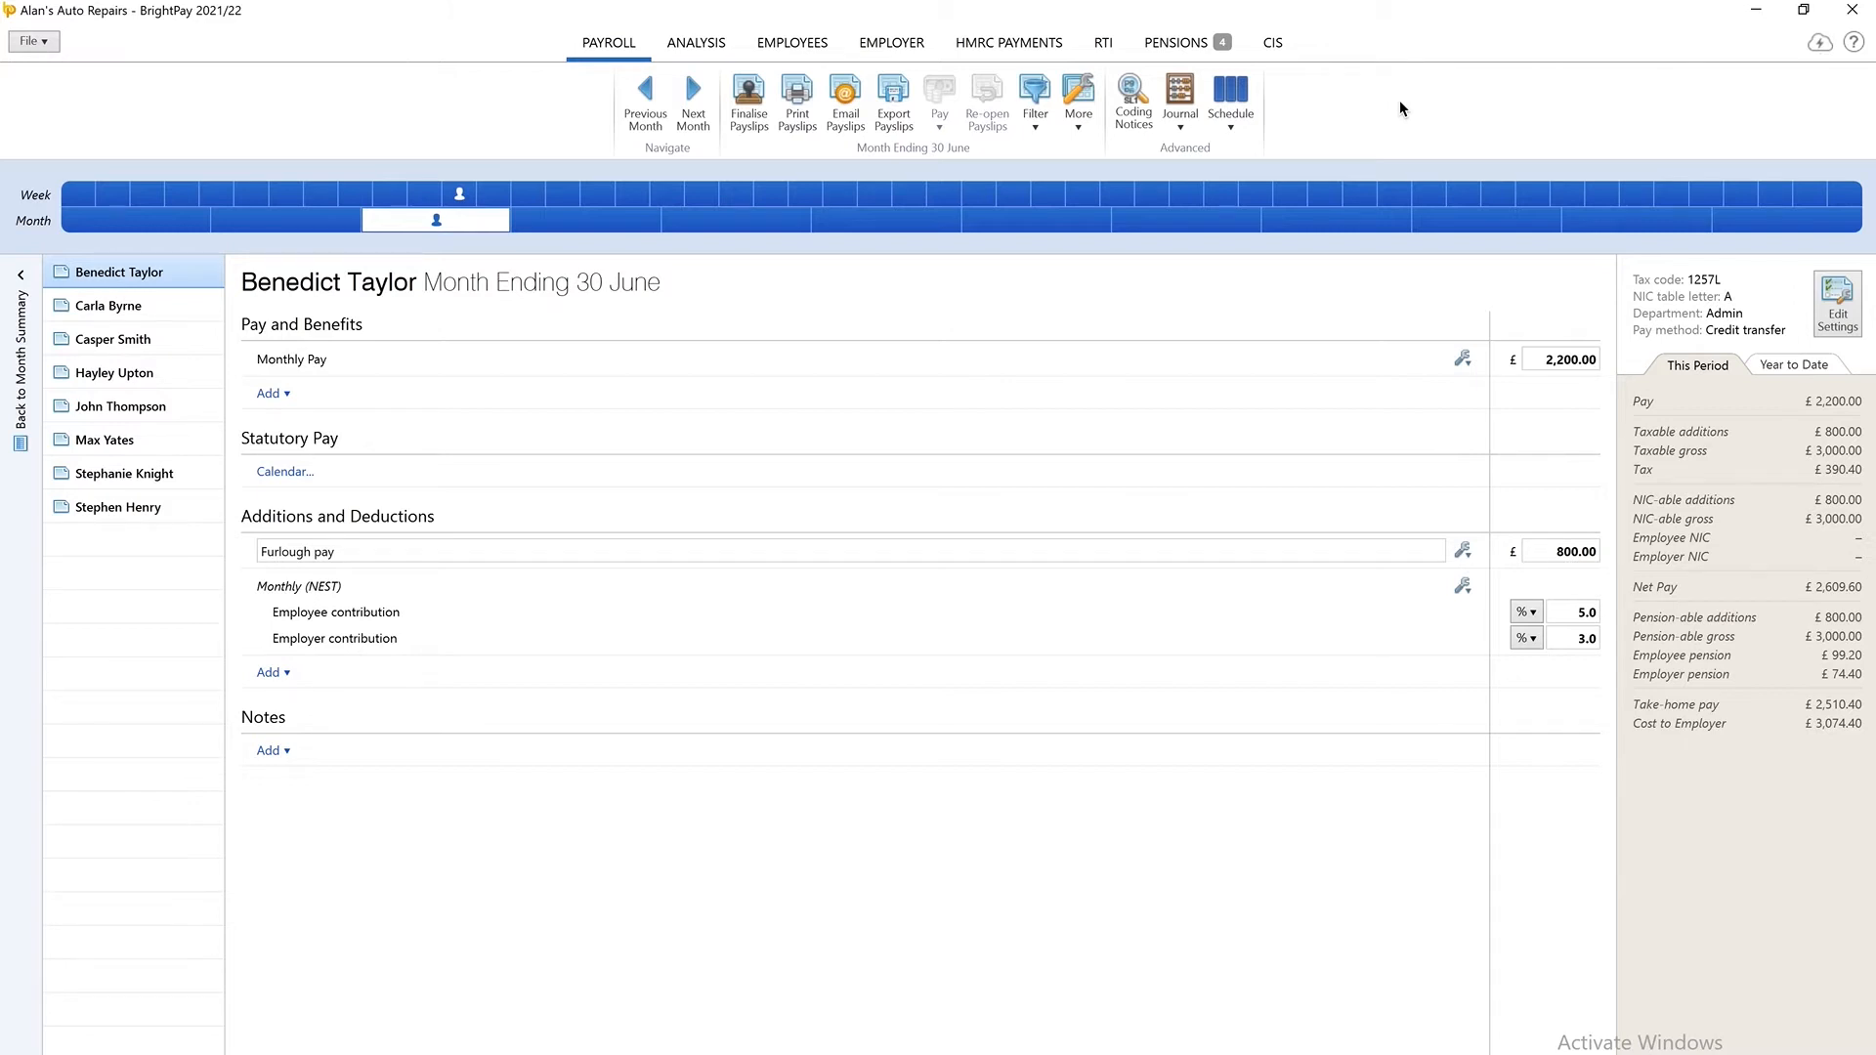
Start a Sage payroll journal with Sage Business Cloud Accounting (API) as its destination.
{"action": "left_click", "coordinate": [1191, 128]}
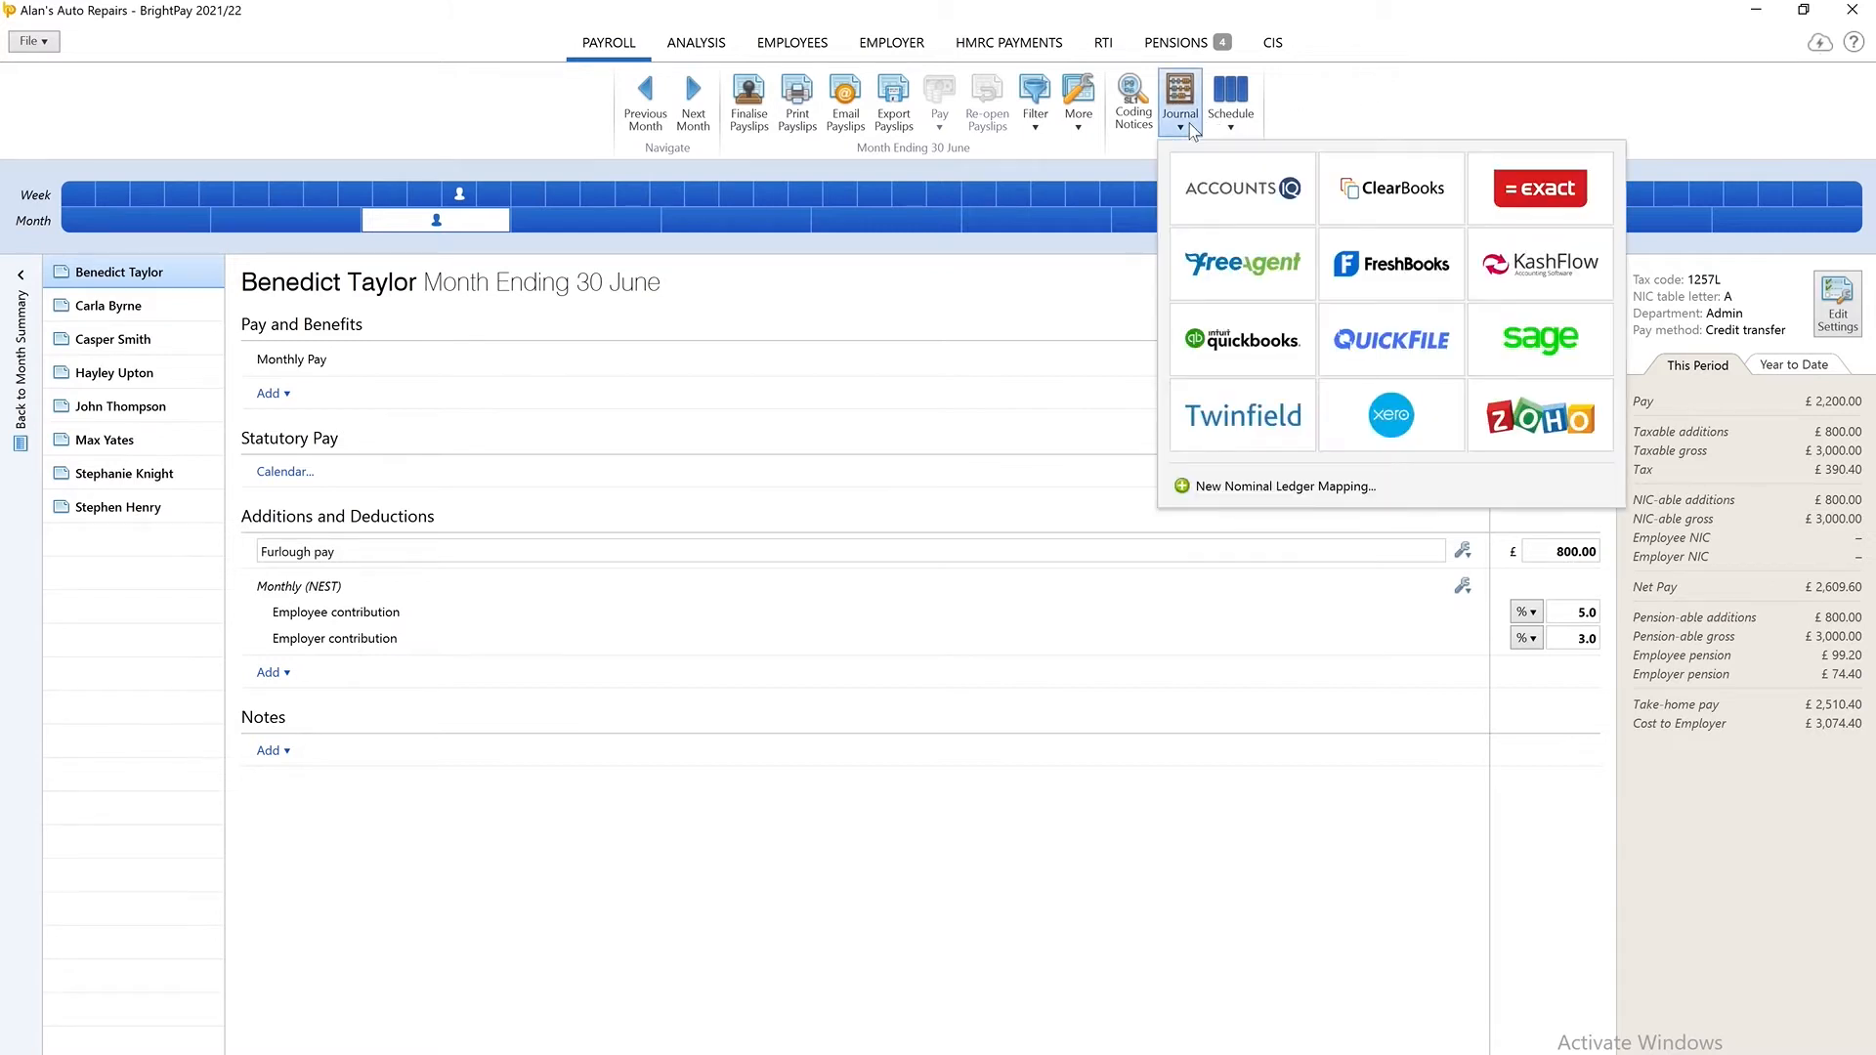
{"action": "left_click", "coordinate": [1510, 361]}
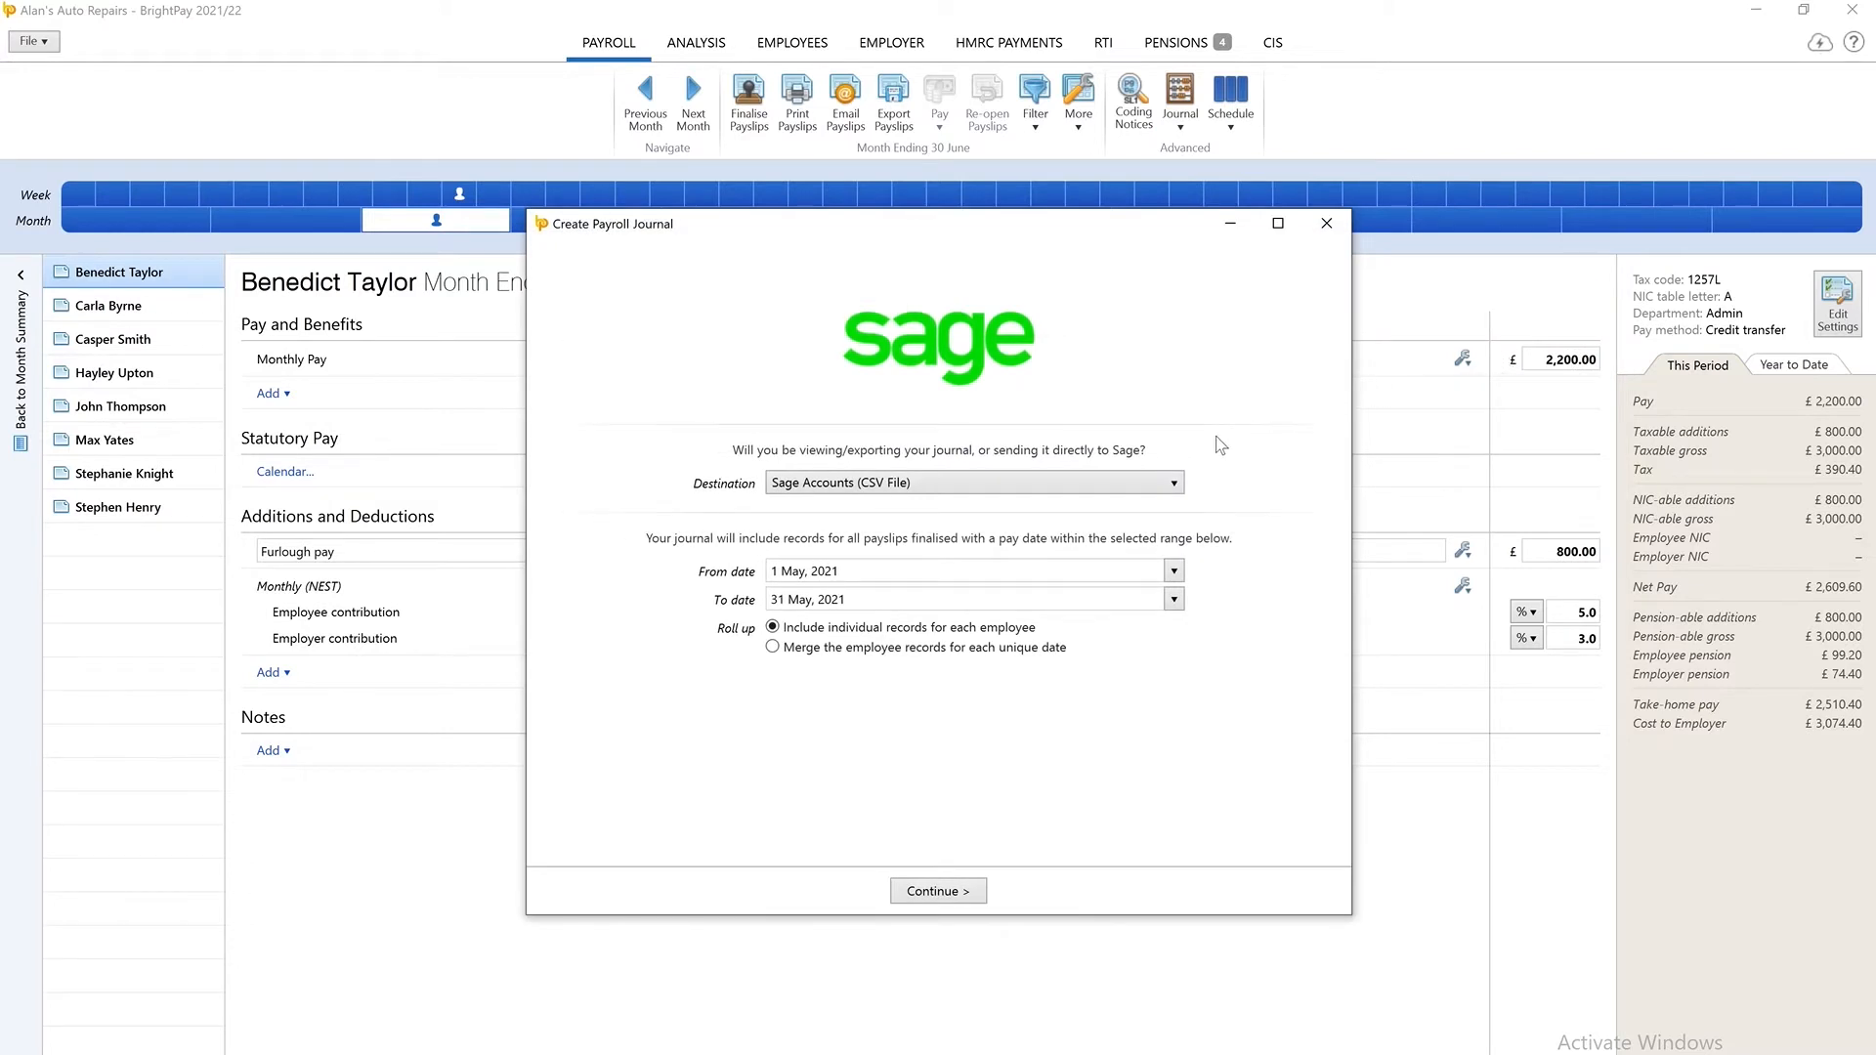
{"action": "left_click", "coordinate": [1171, 485]}
{"action": "left_click", "coordinate": [1148, 528]}
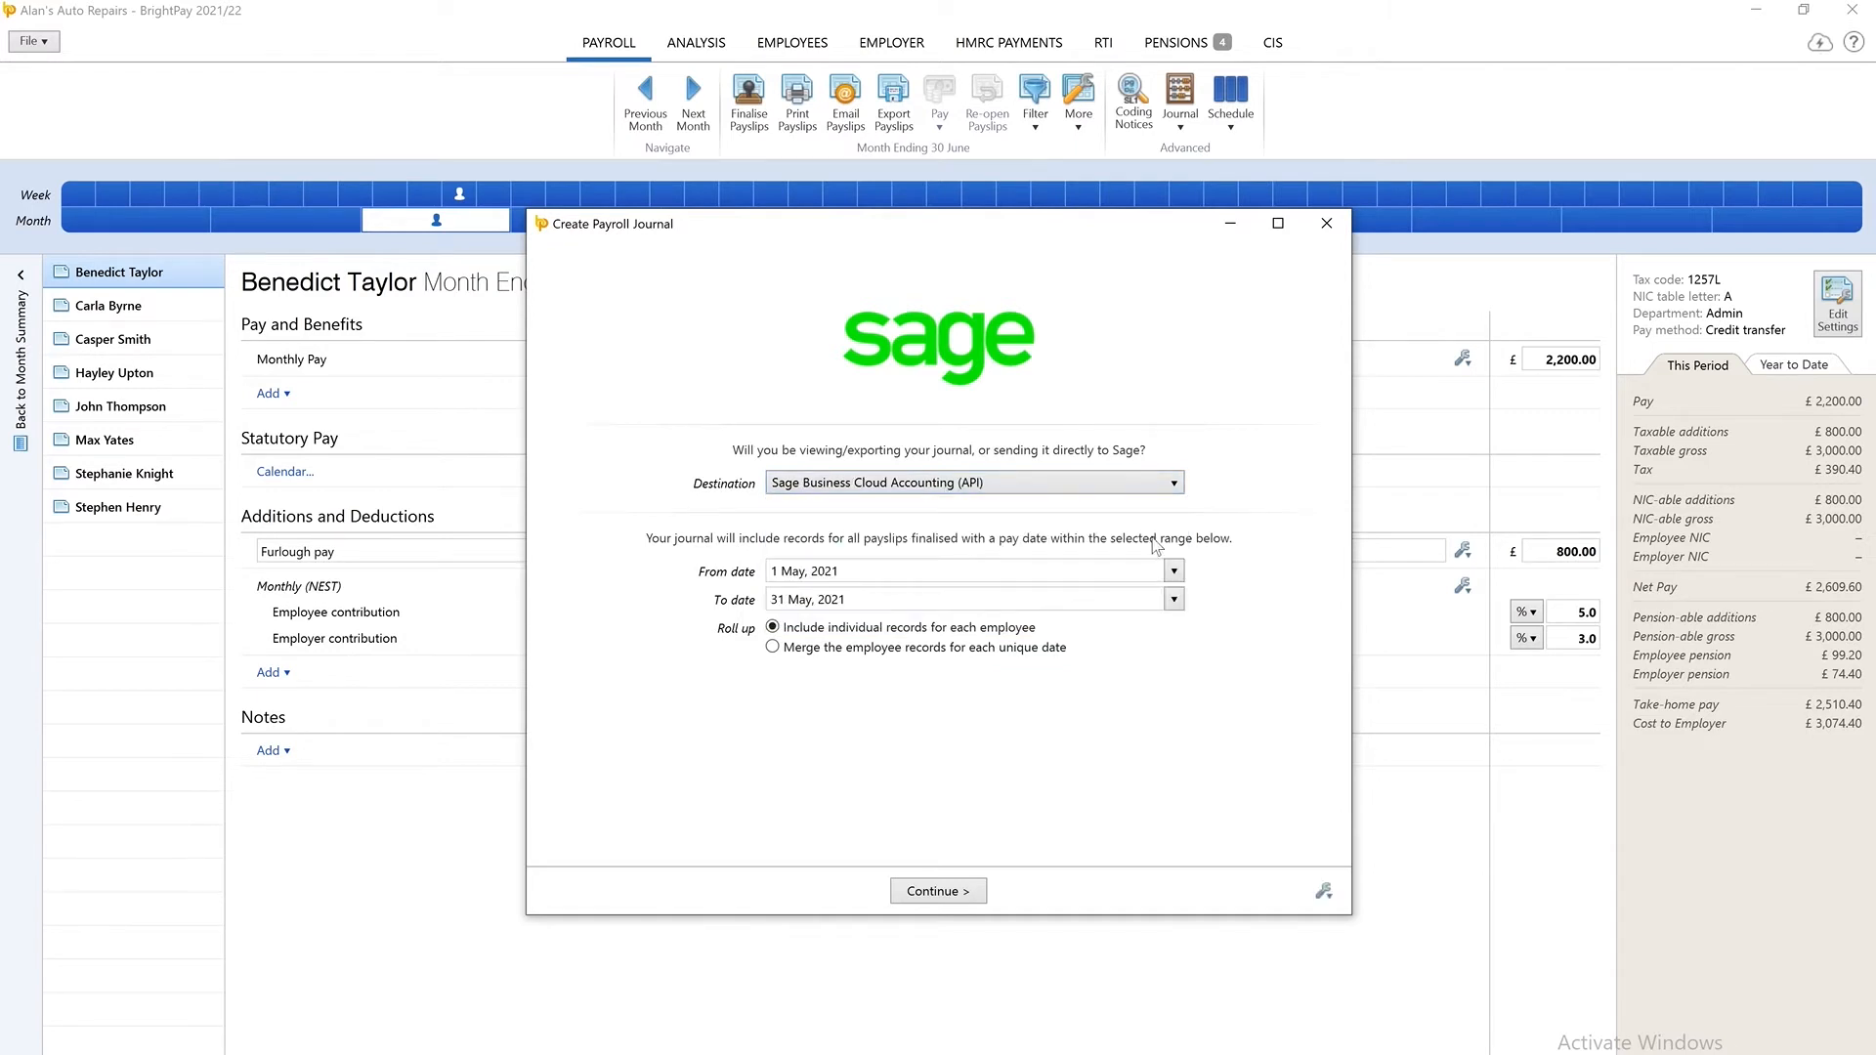
Set the journal period from 1 May, 2021 to 31 May, 2021, merging the employee records for each unique date.
{"action": "left_click", "coordinate": [1173, 572]}
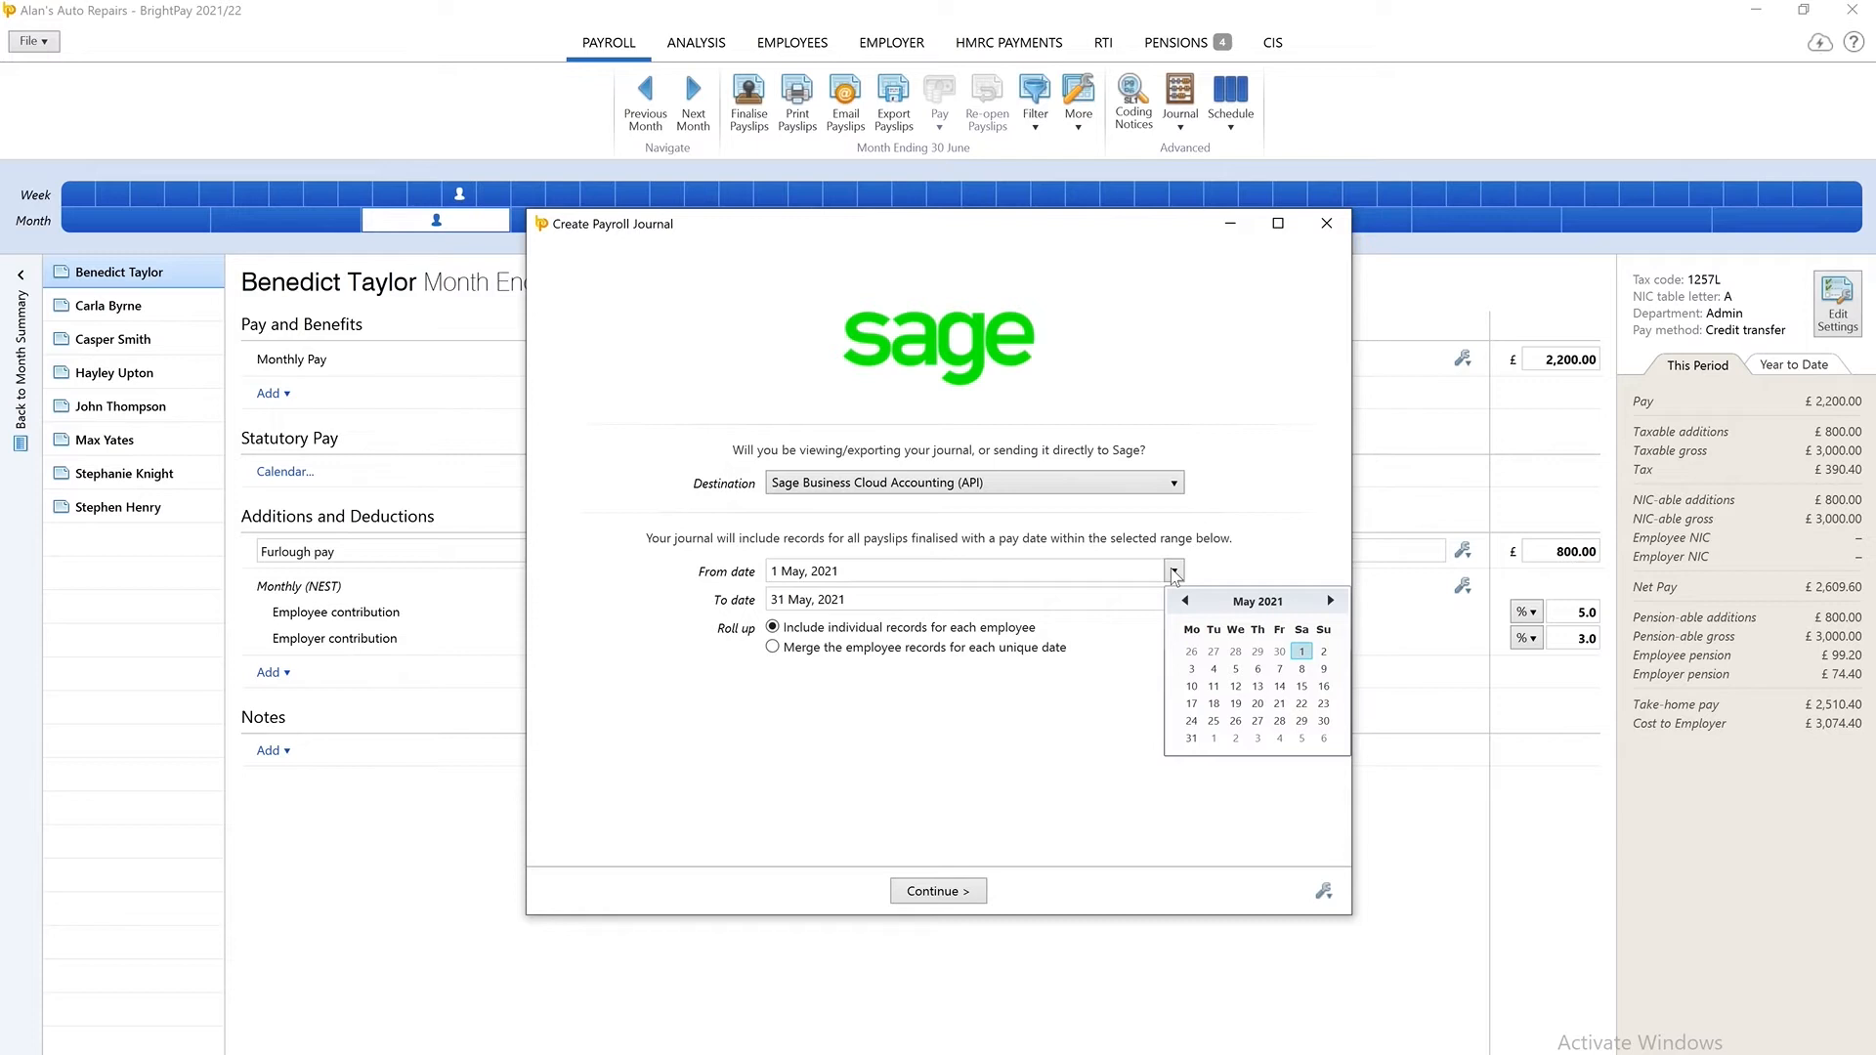
{"action": "left_click", "coordinate": [1175, 573]}
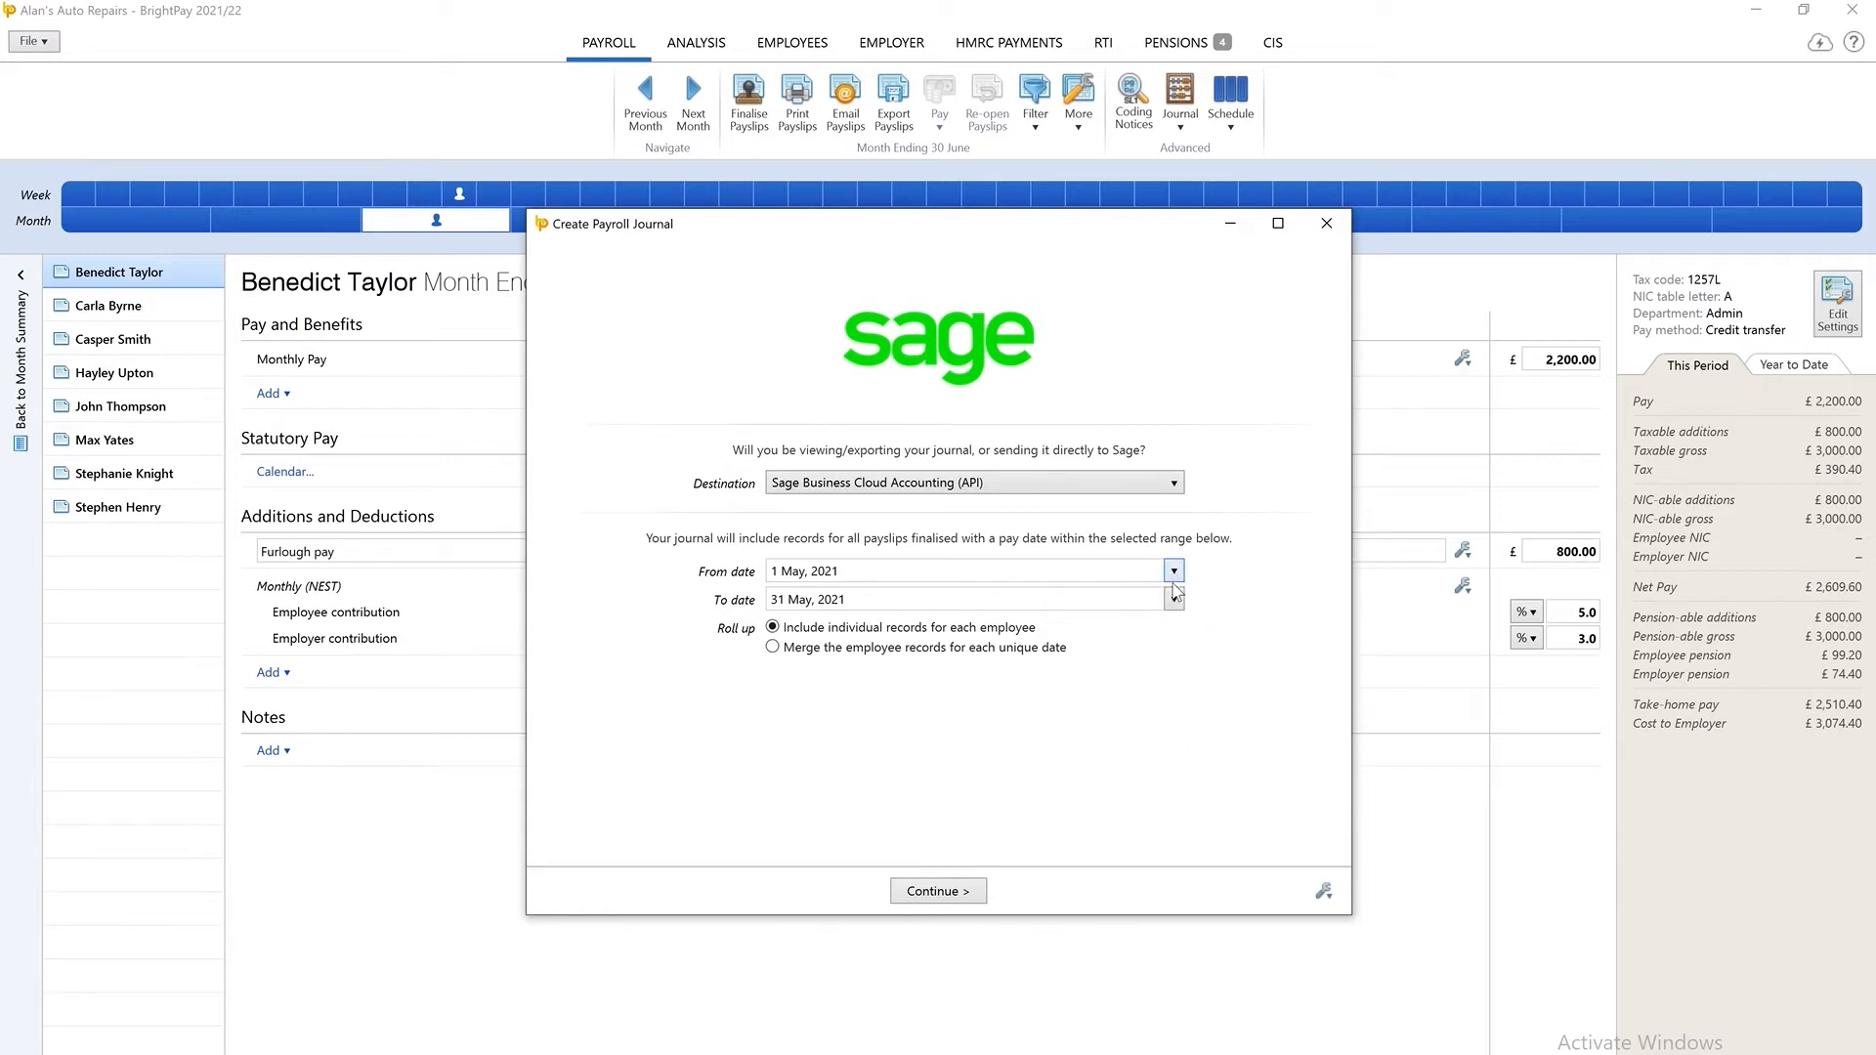
{"action": "left_click", "coordinate": [1175, 600]}
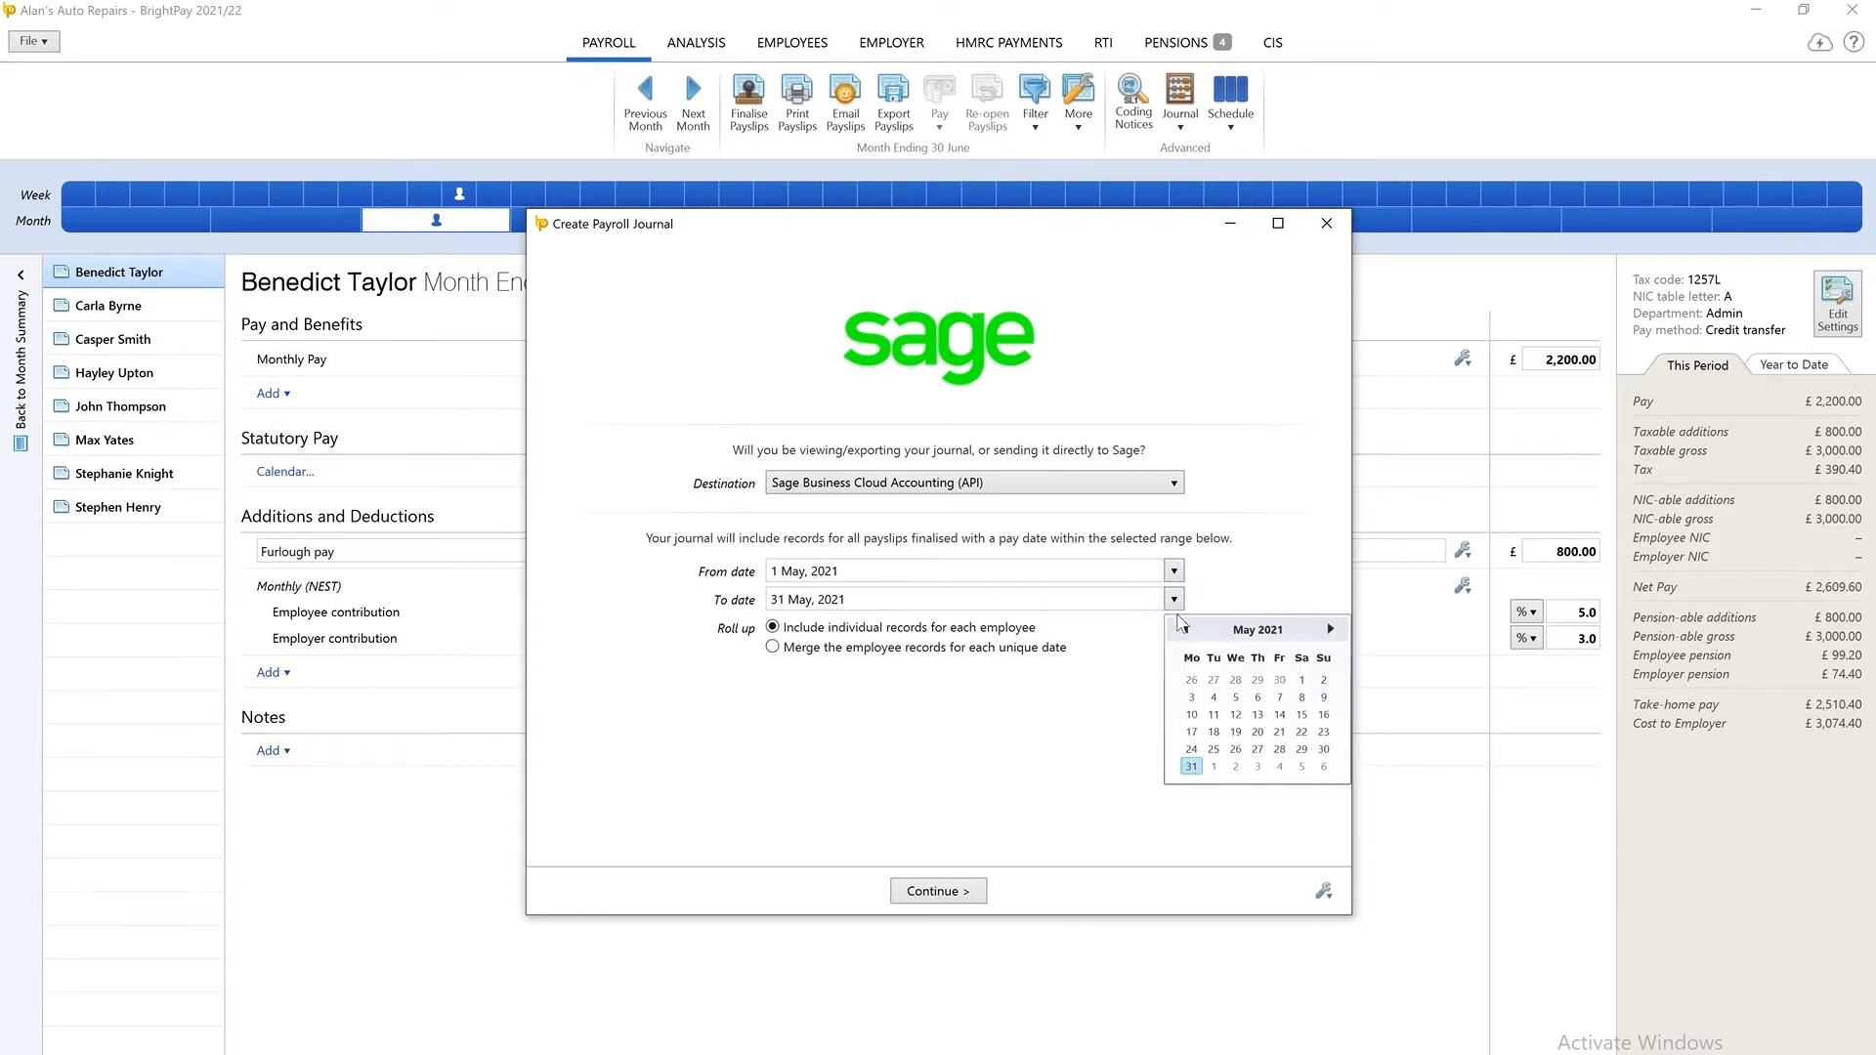
{"action": "left_click", "coordinate": [1196, 765]}
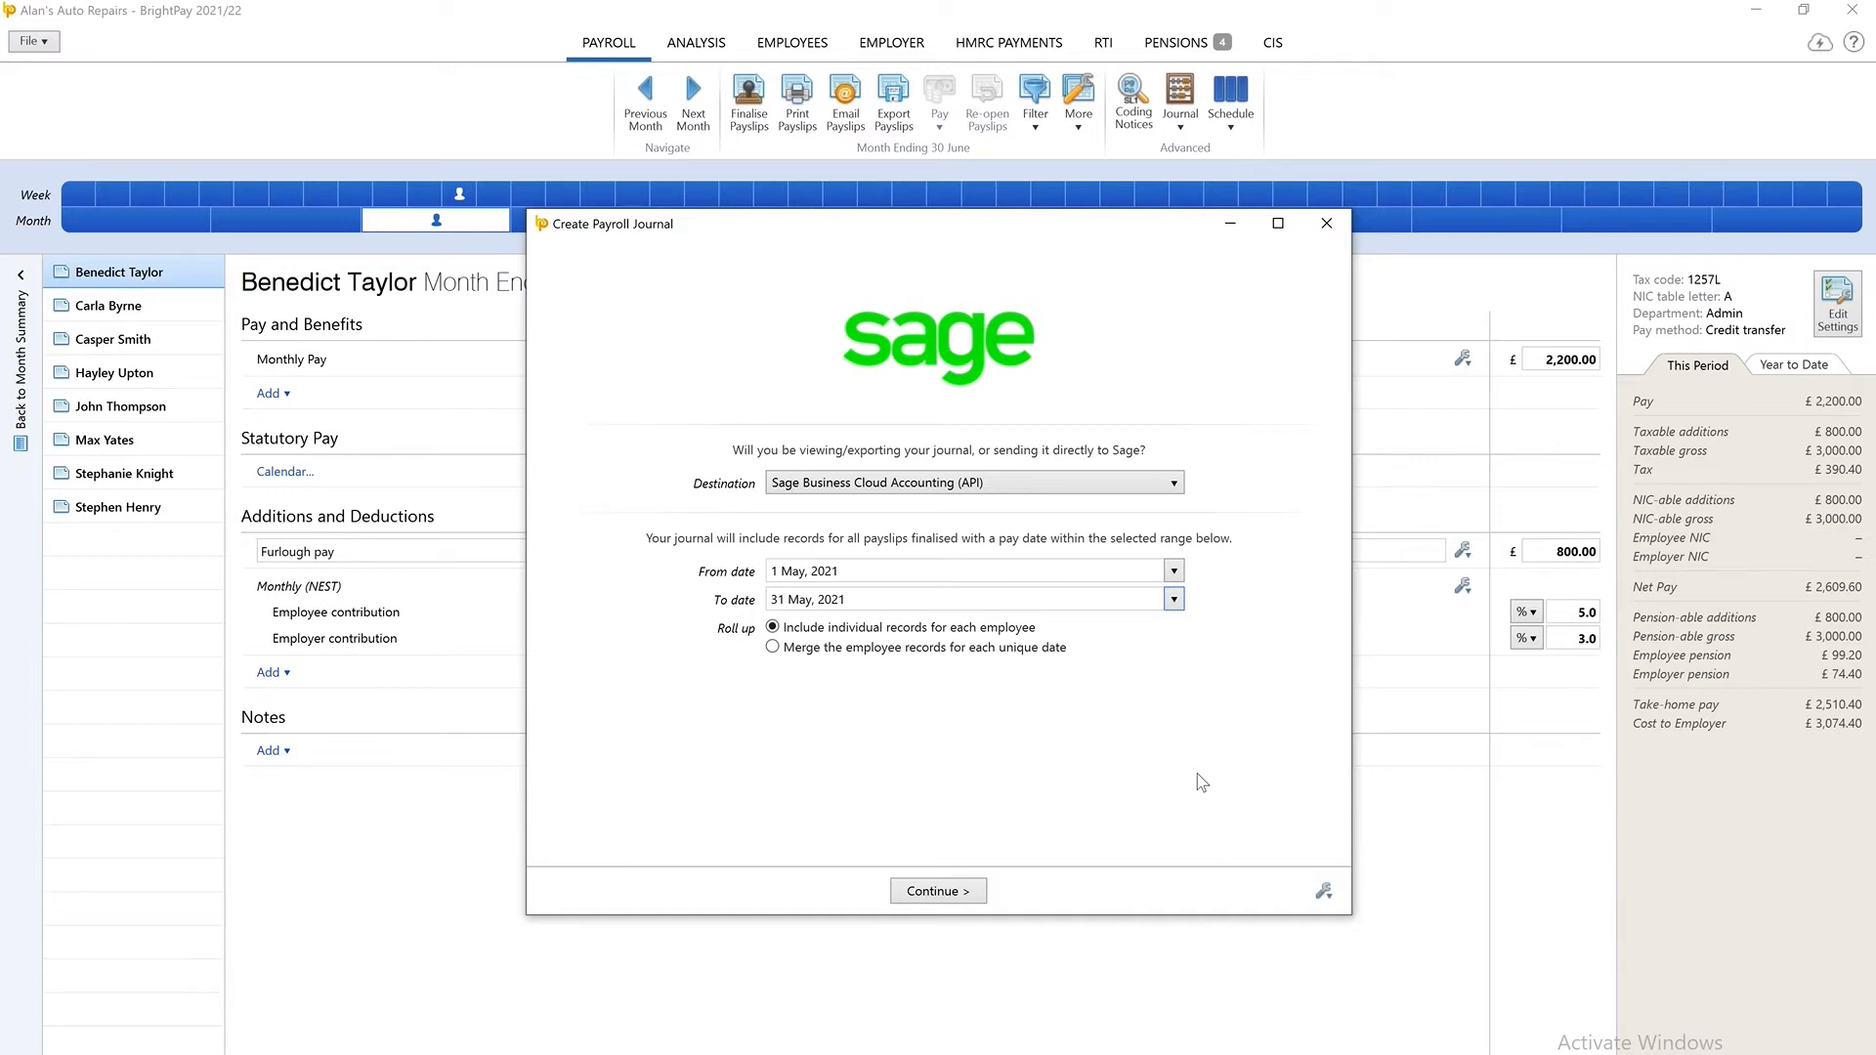
{"action": "left_click", "coordinate": [774, 648]}
{"action": "left_click", "coordinate": [956, 891]}
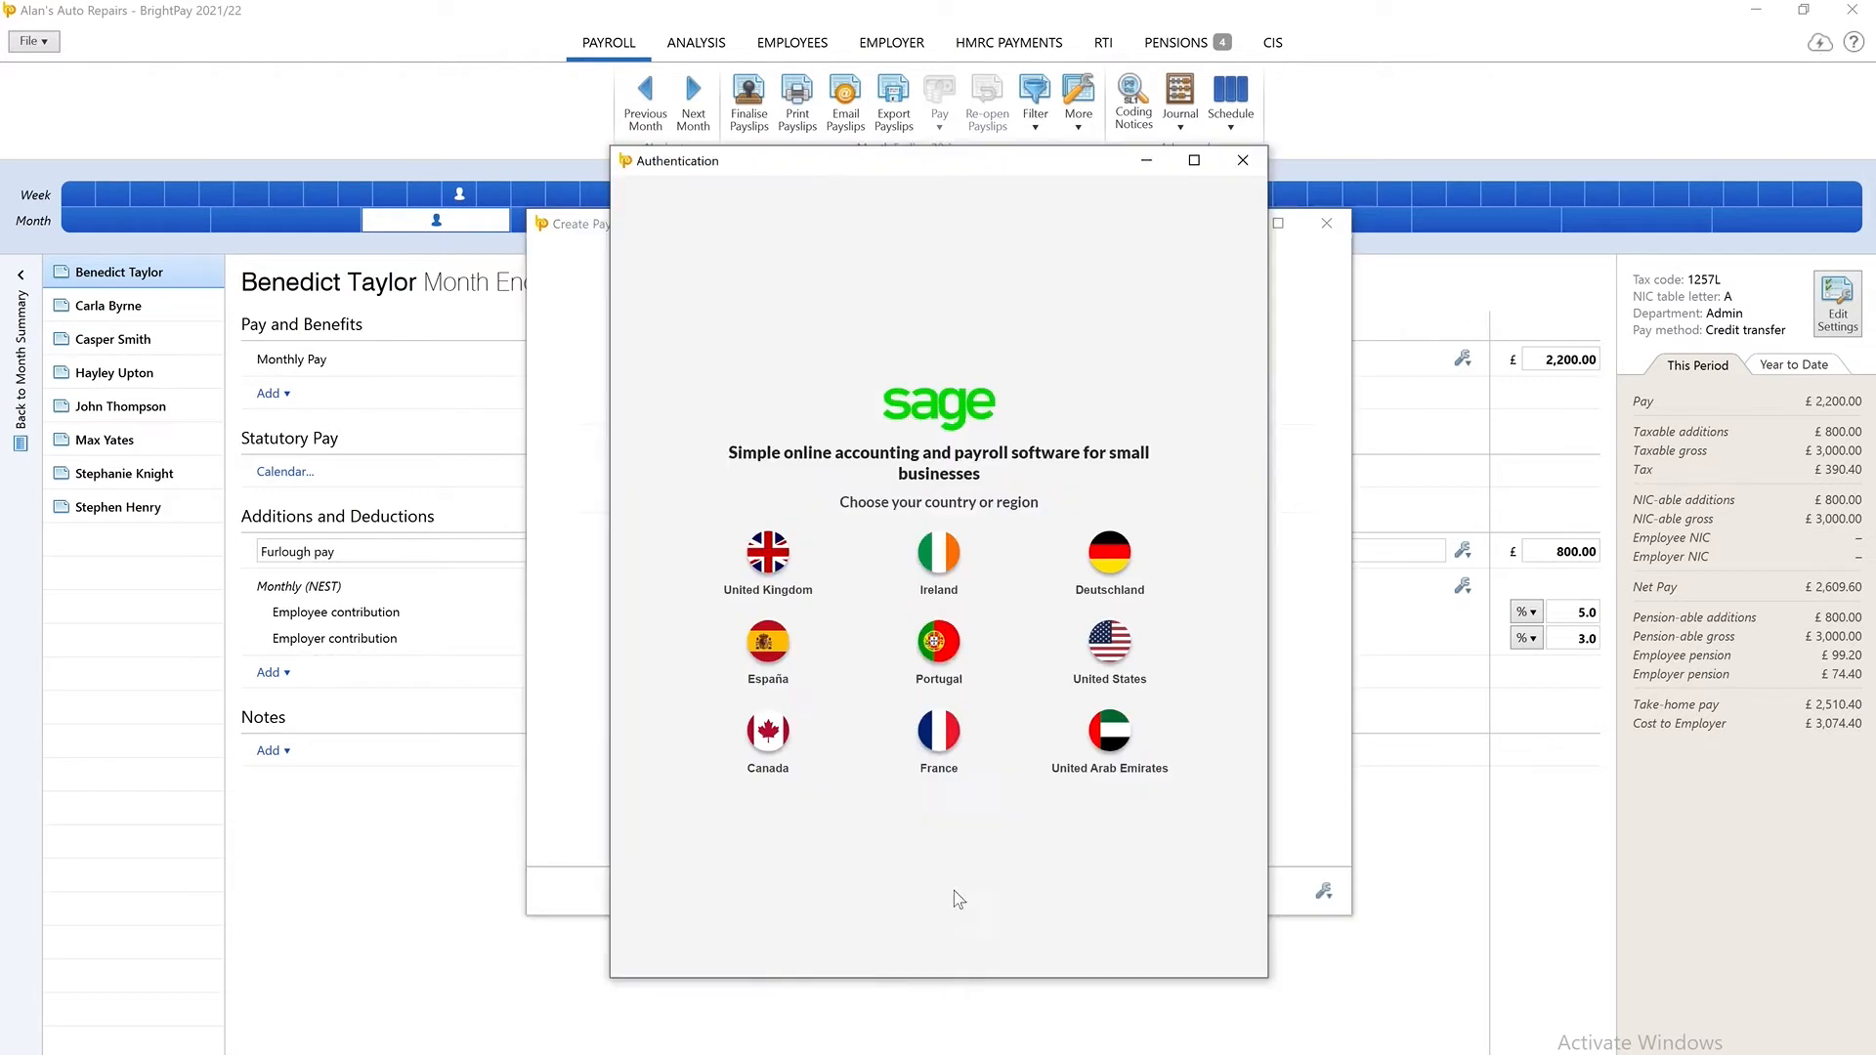
Choose United Kingdom as the region and log in to Sage with the account email and password.
{"action": "left_click", "coordinate": [768, 553]}
{"action": "key", "text": "ctrl+v"}
{"action": "left_click", "coordinate": [798, 587]}
{"action": "key", "text": "ctrl+v"}
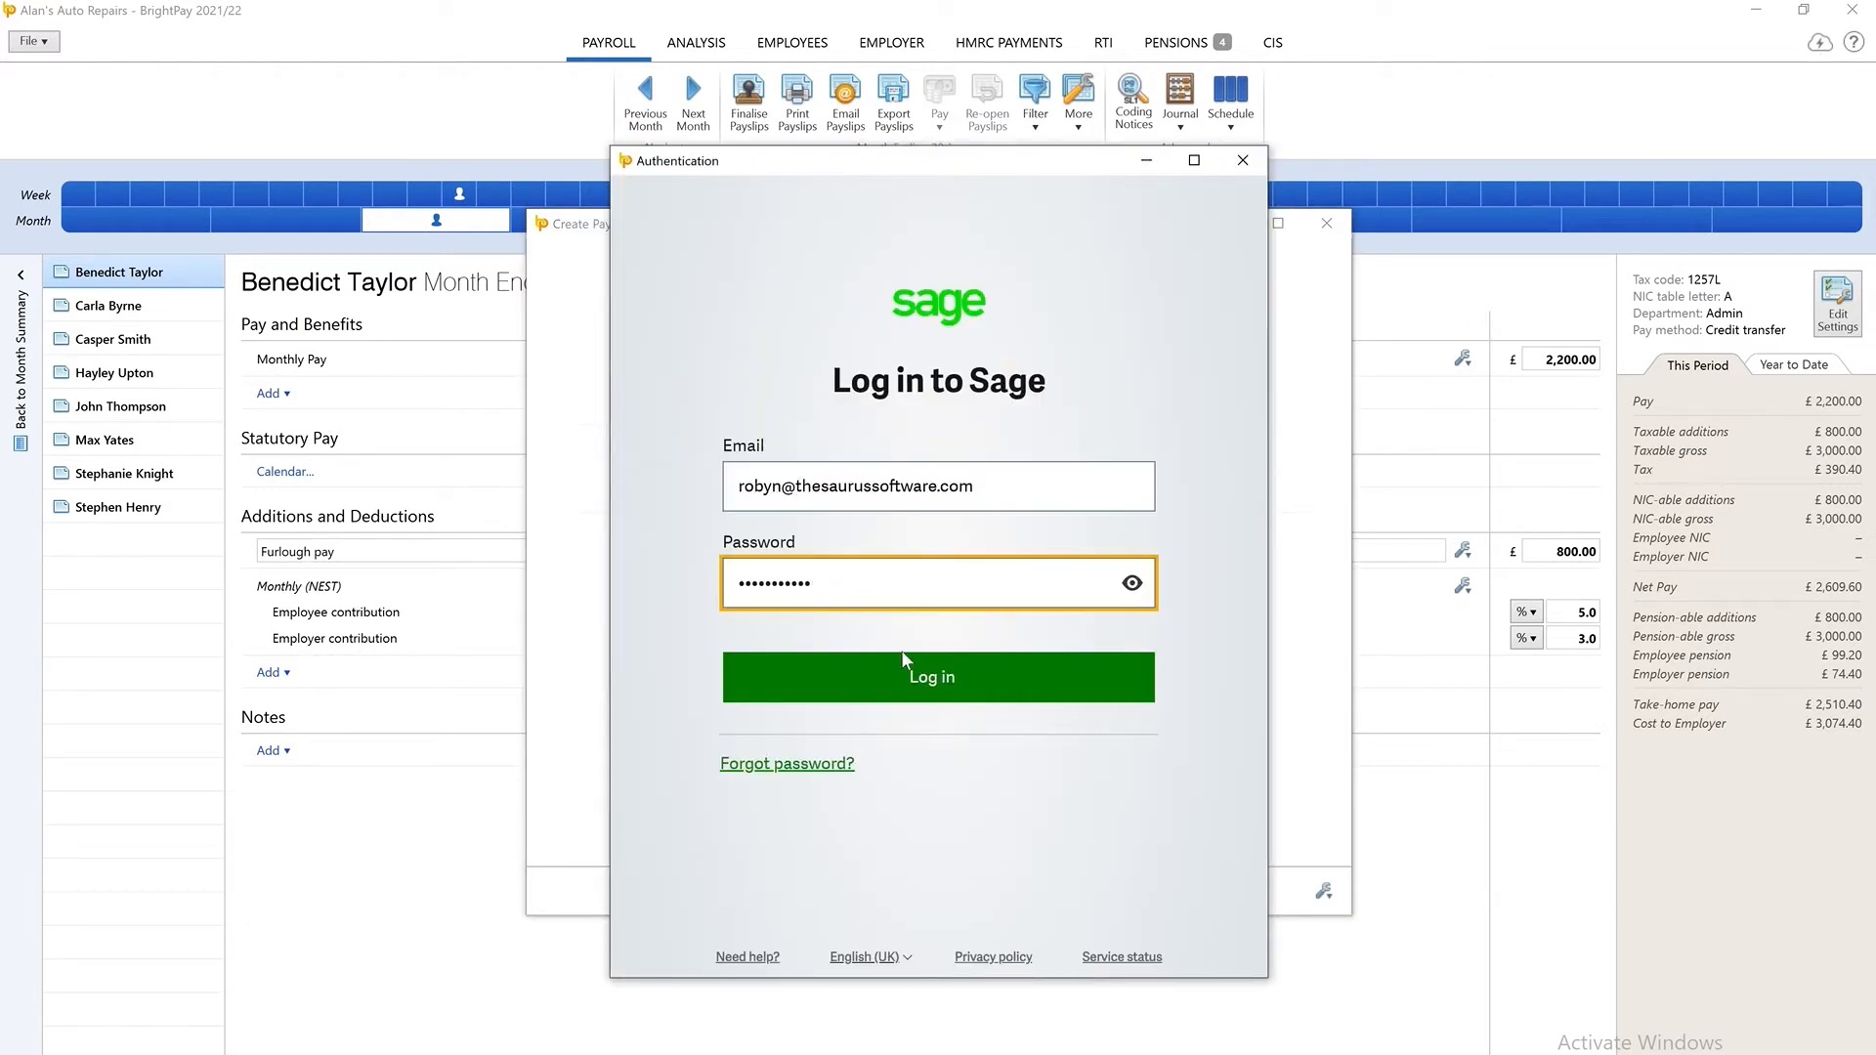
{"action": "left_click", "coordinate": [981, 698]}
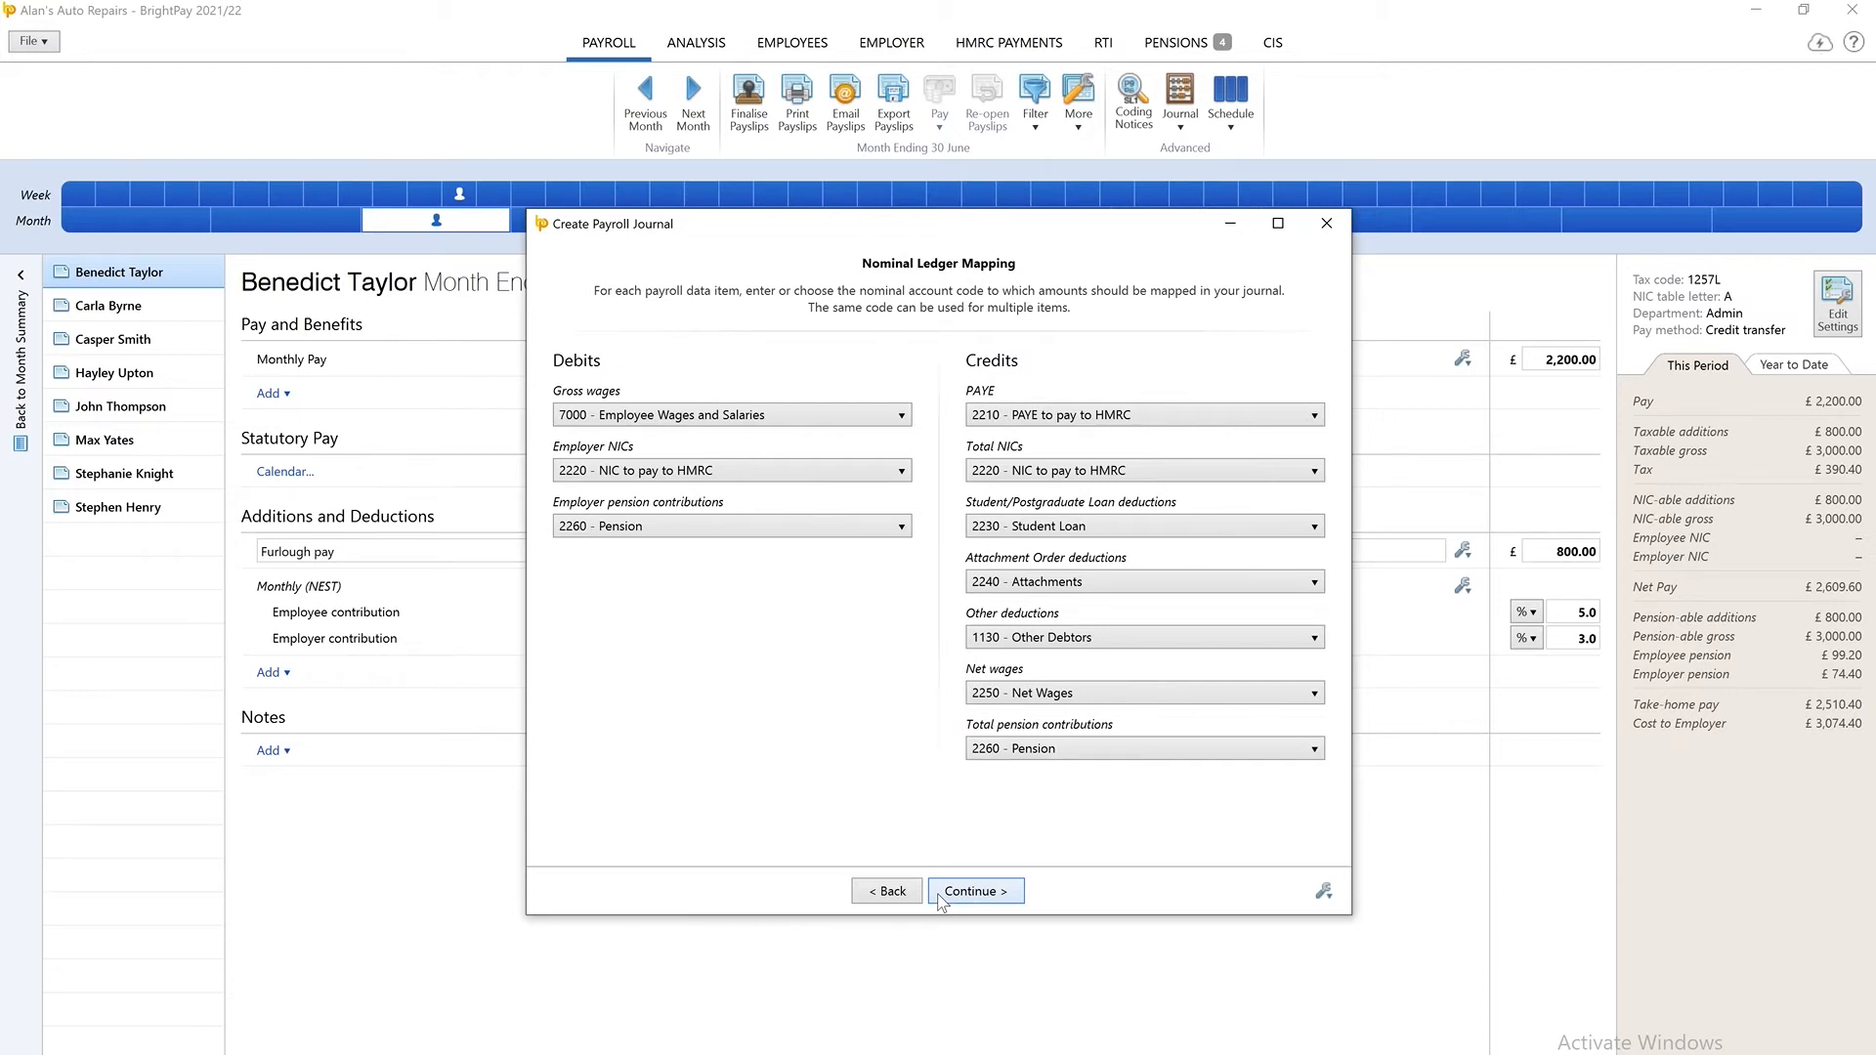
Map gross wages to 7000 - Employee Wages and Salaries and other deductions to 1130 - Other Debtors, and continue to the variations.
{"action": "left_click", "coordinate": [896, 420]}
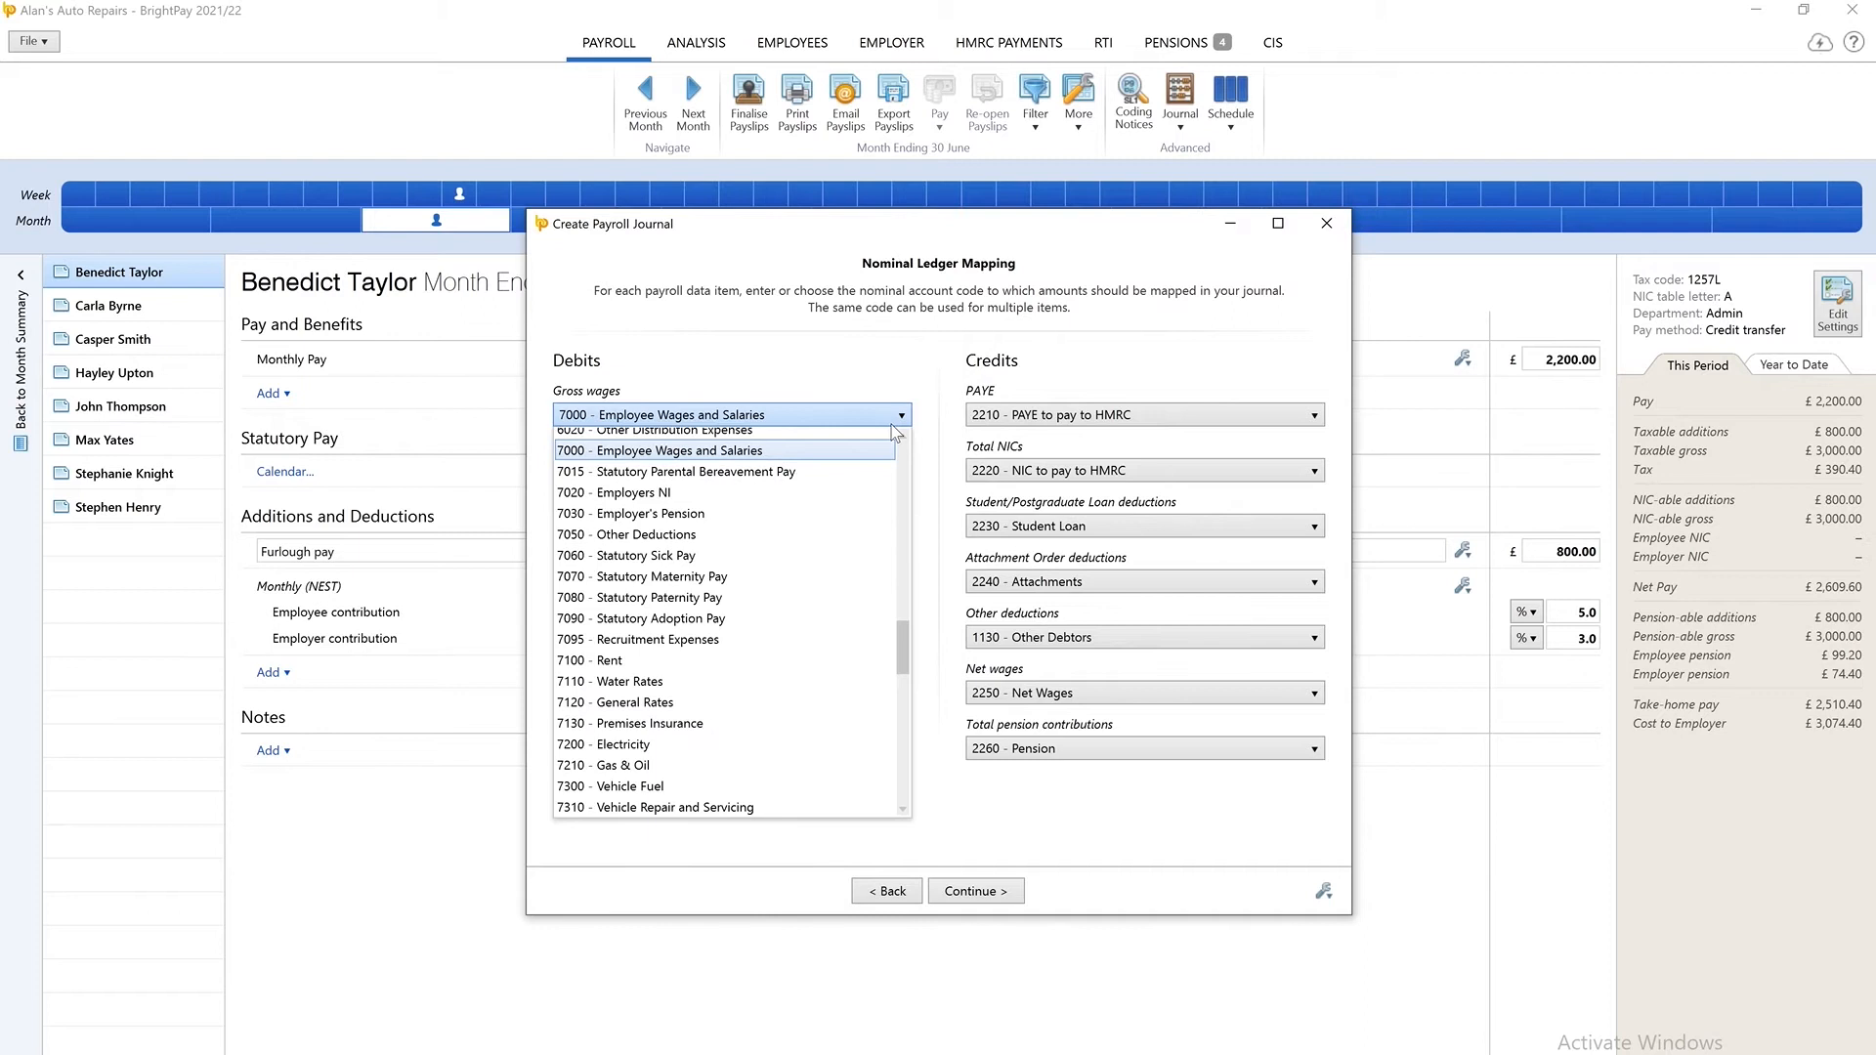
{"action": "left_click", "coordinate": [865, 466]}
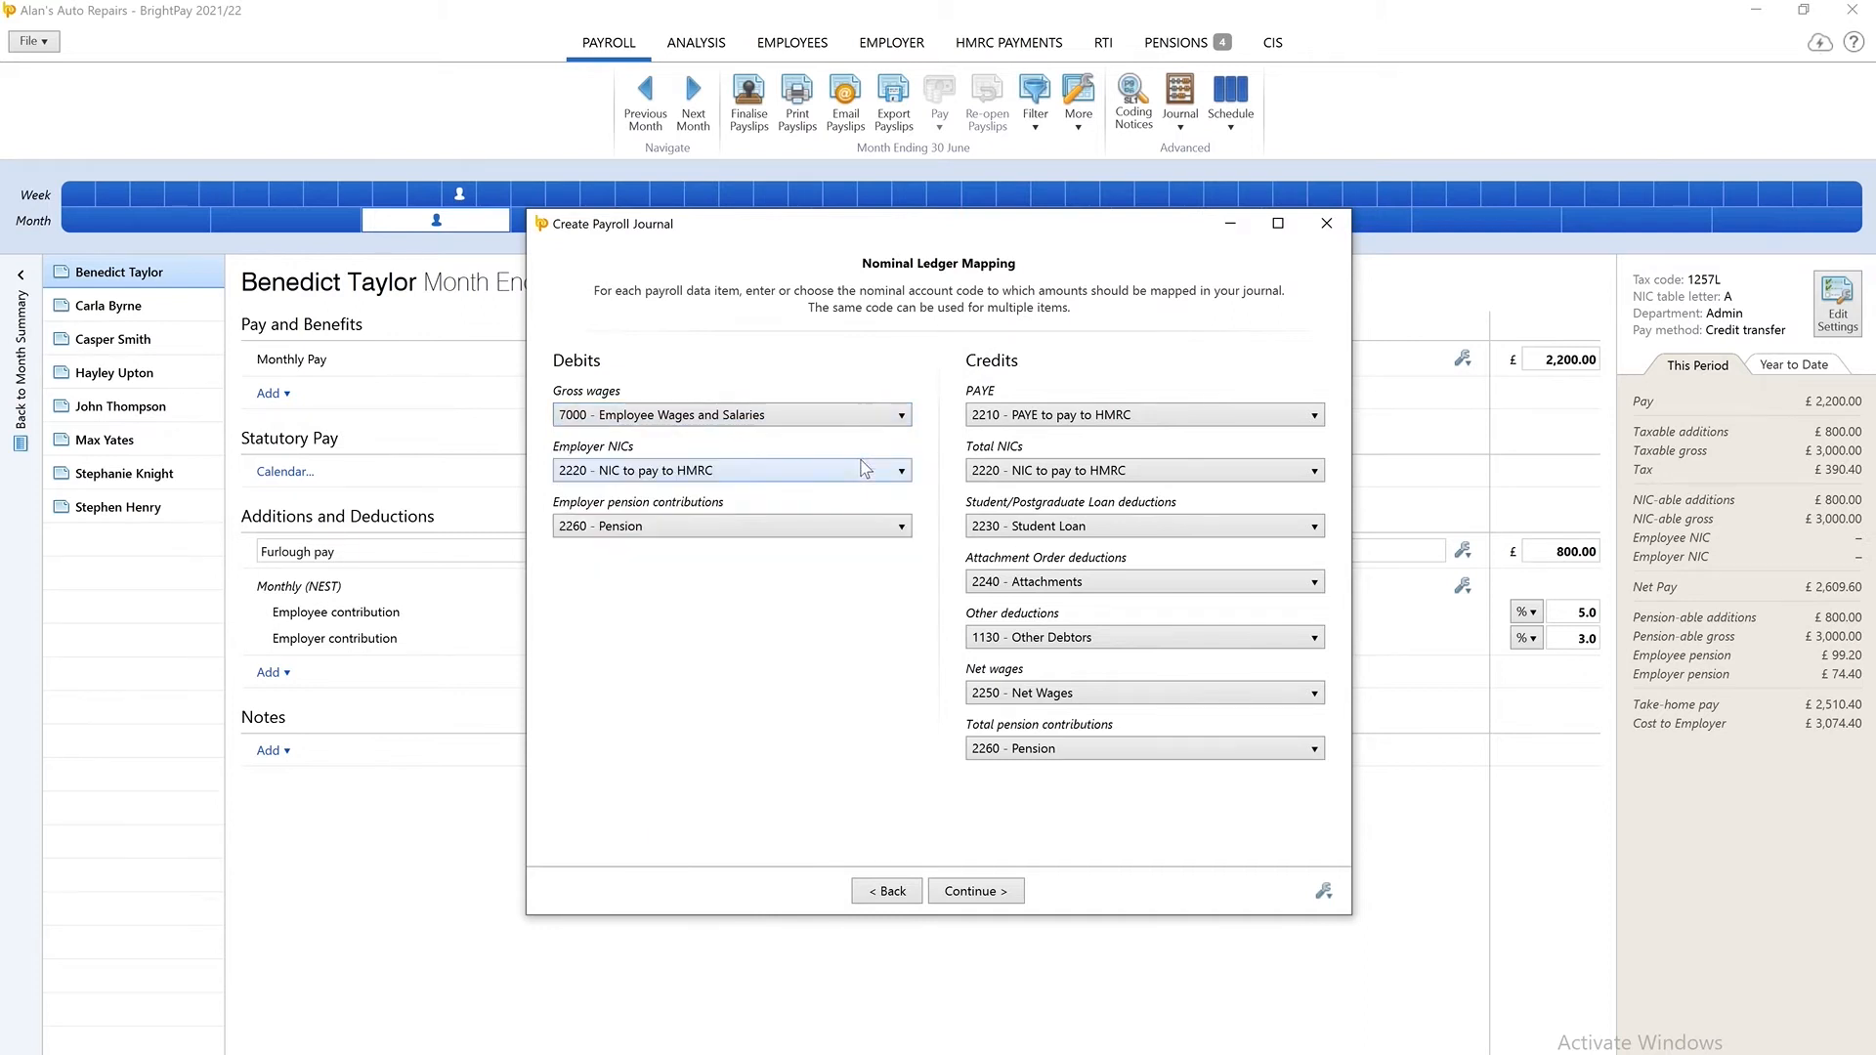
{"action": "left_click", "coordinate": [1142, 641]}
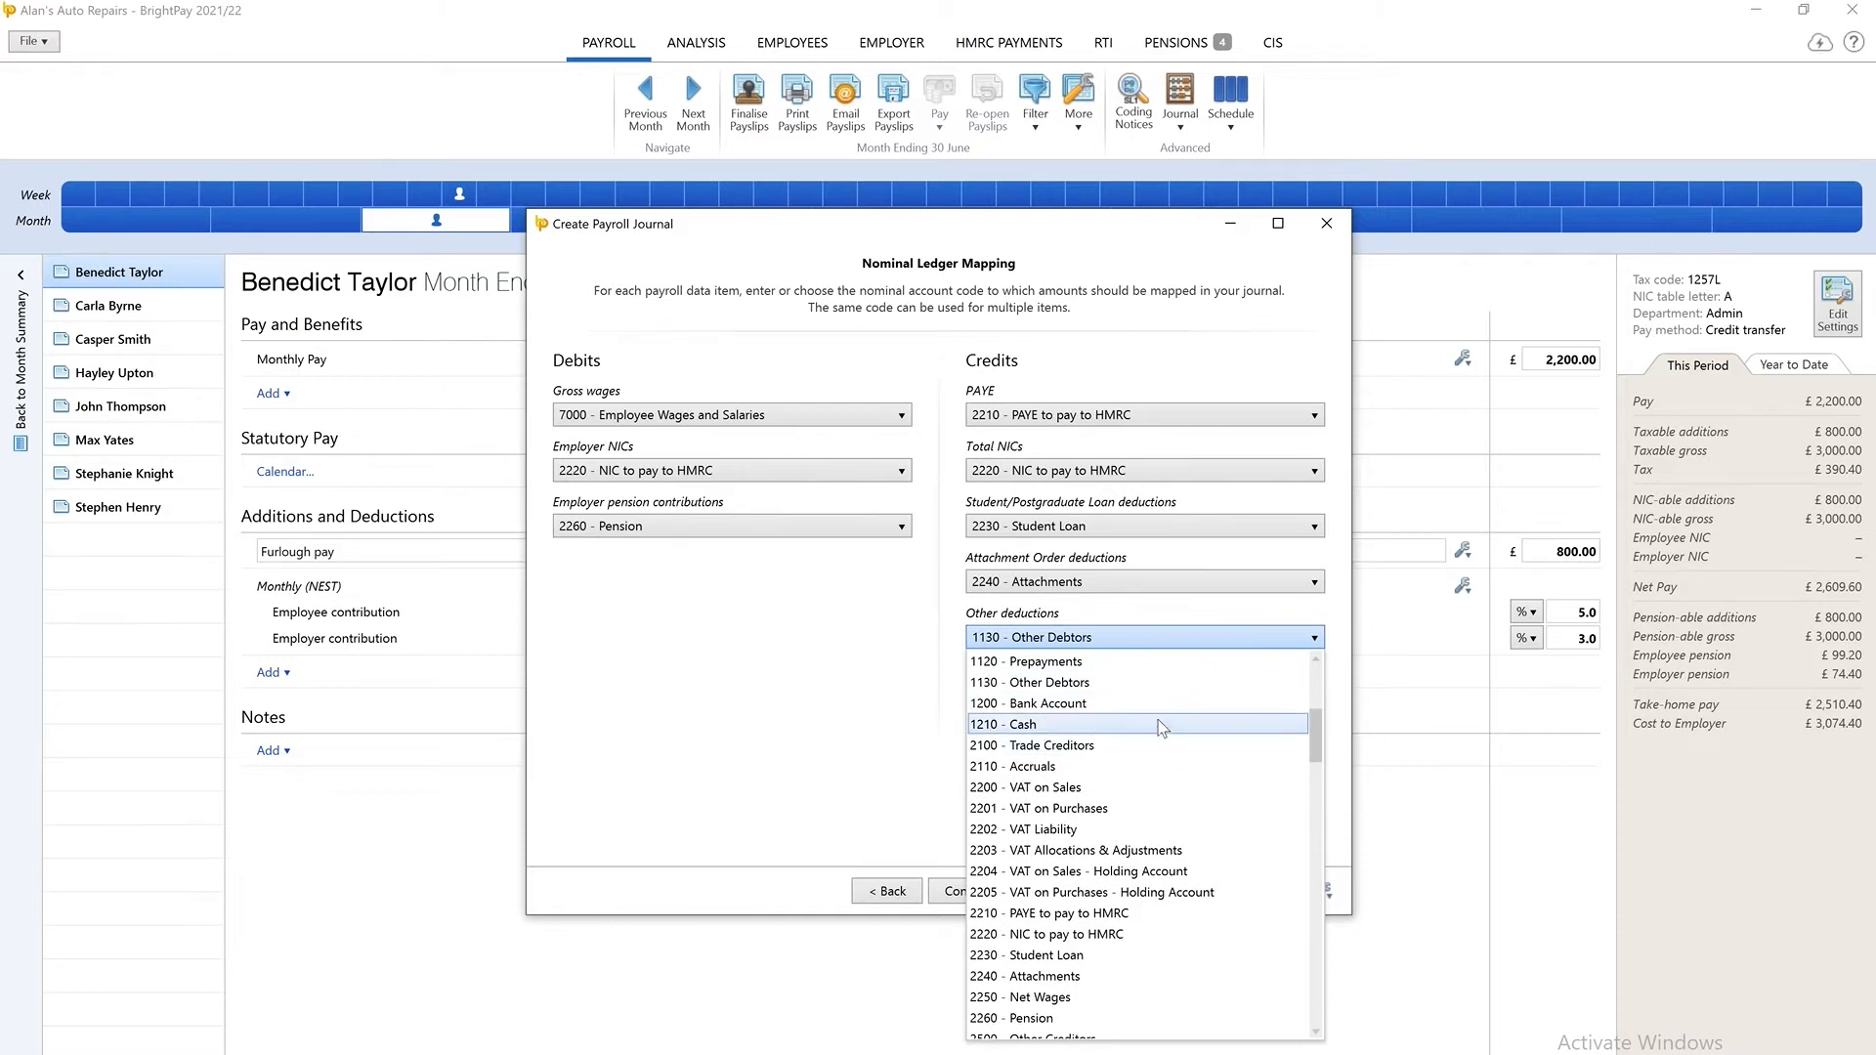
{"action": "left_click", "coordinate": [1155, 681]}
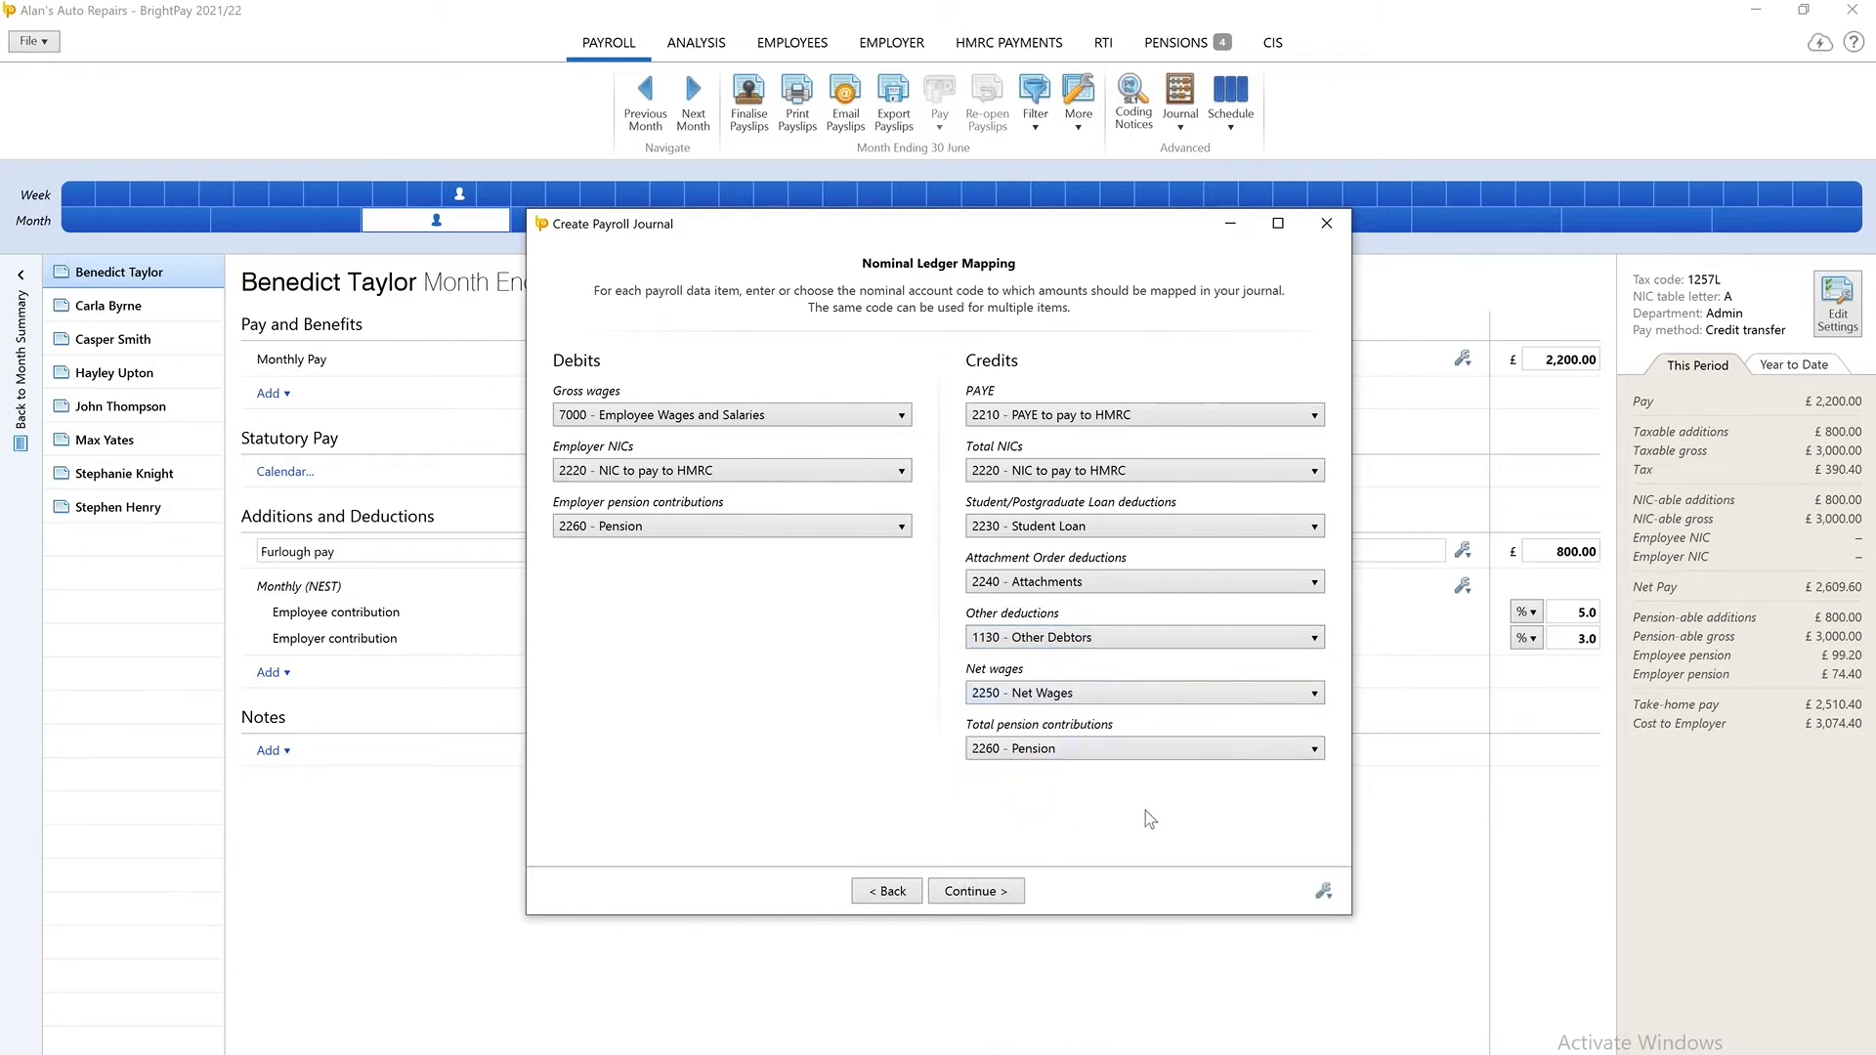
{"action": "left_click", "coordinate": [1016, 893]}
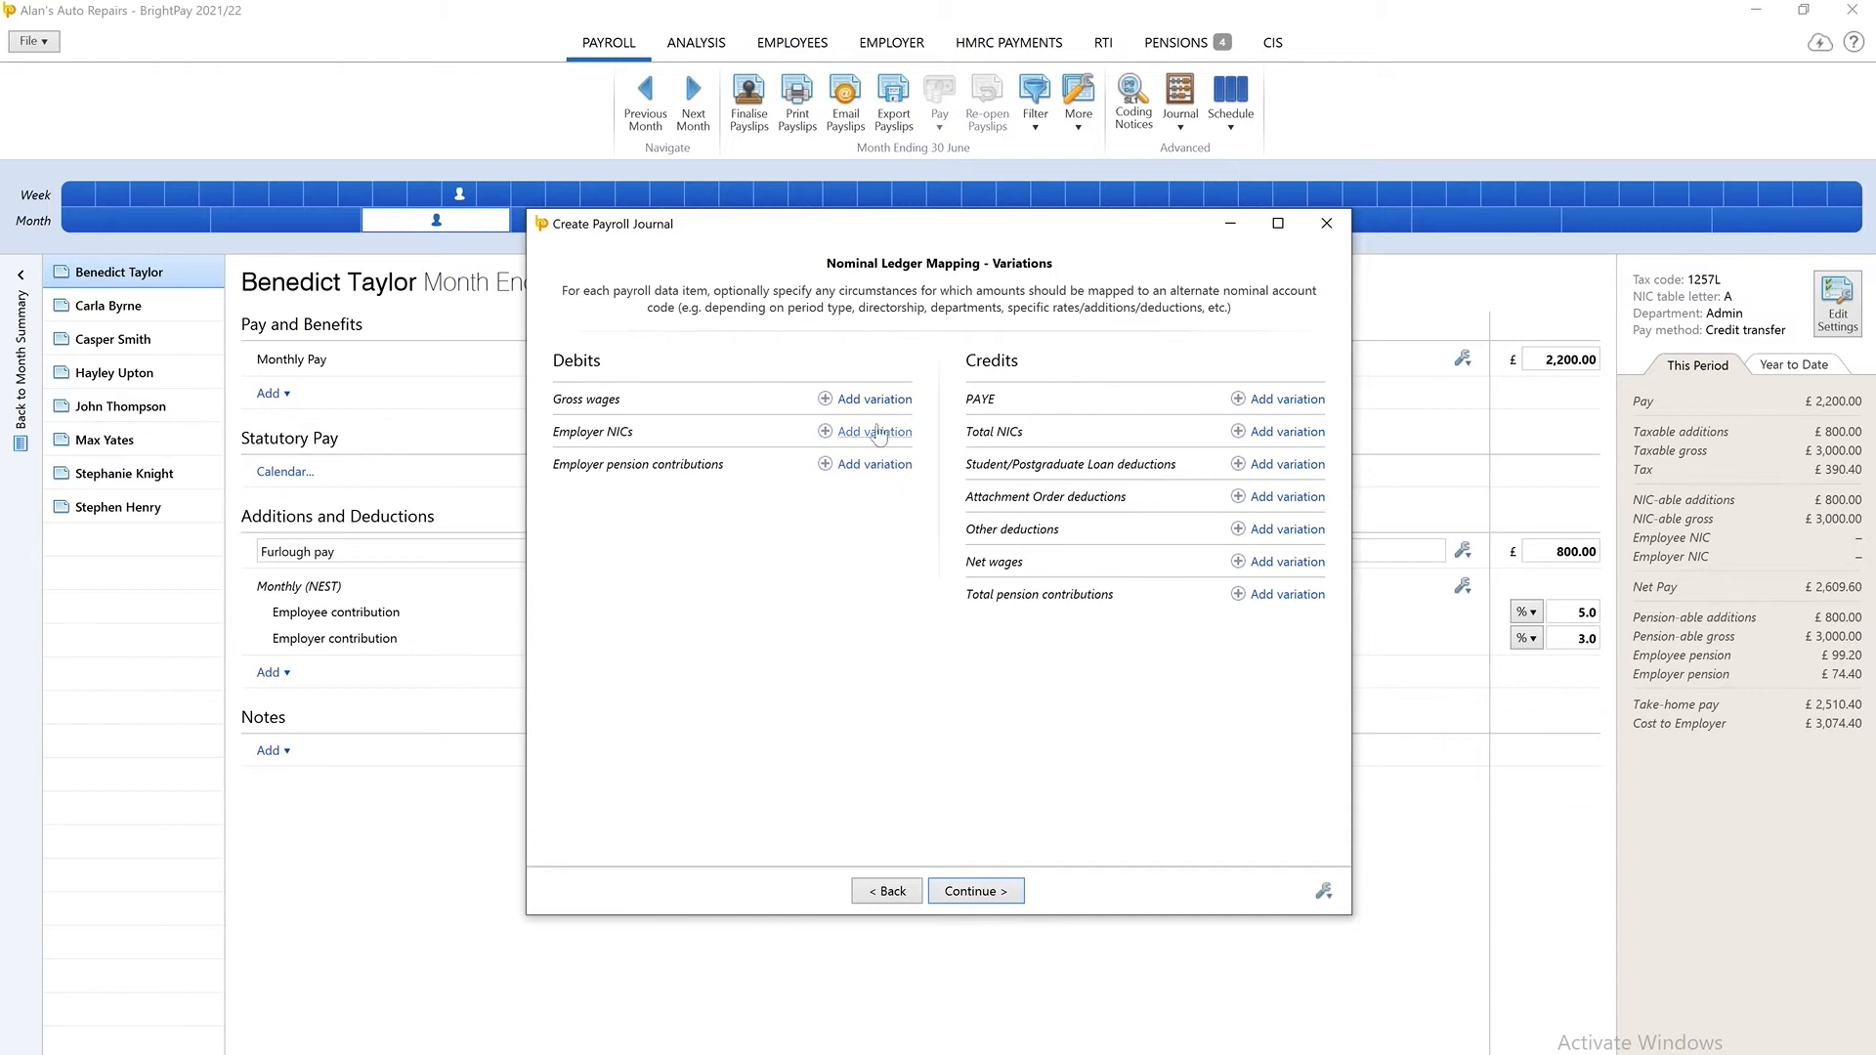
Add a gross wages variation for directors on any pay schedule and in any department.
{"action": "left_click", "coordinate": [882, 402]}
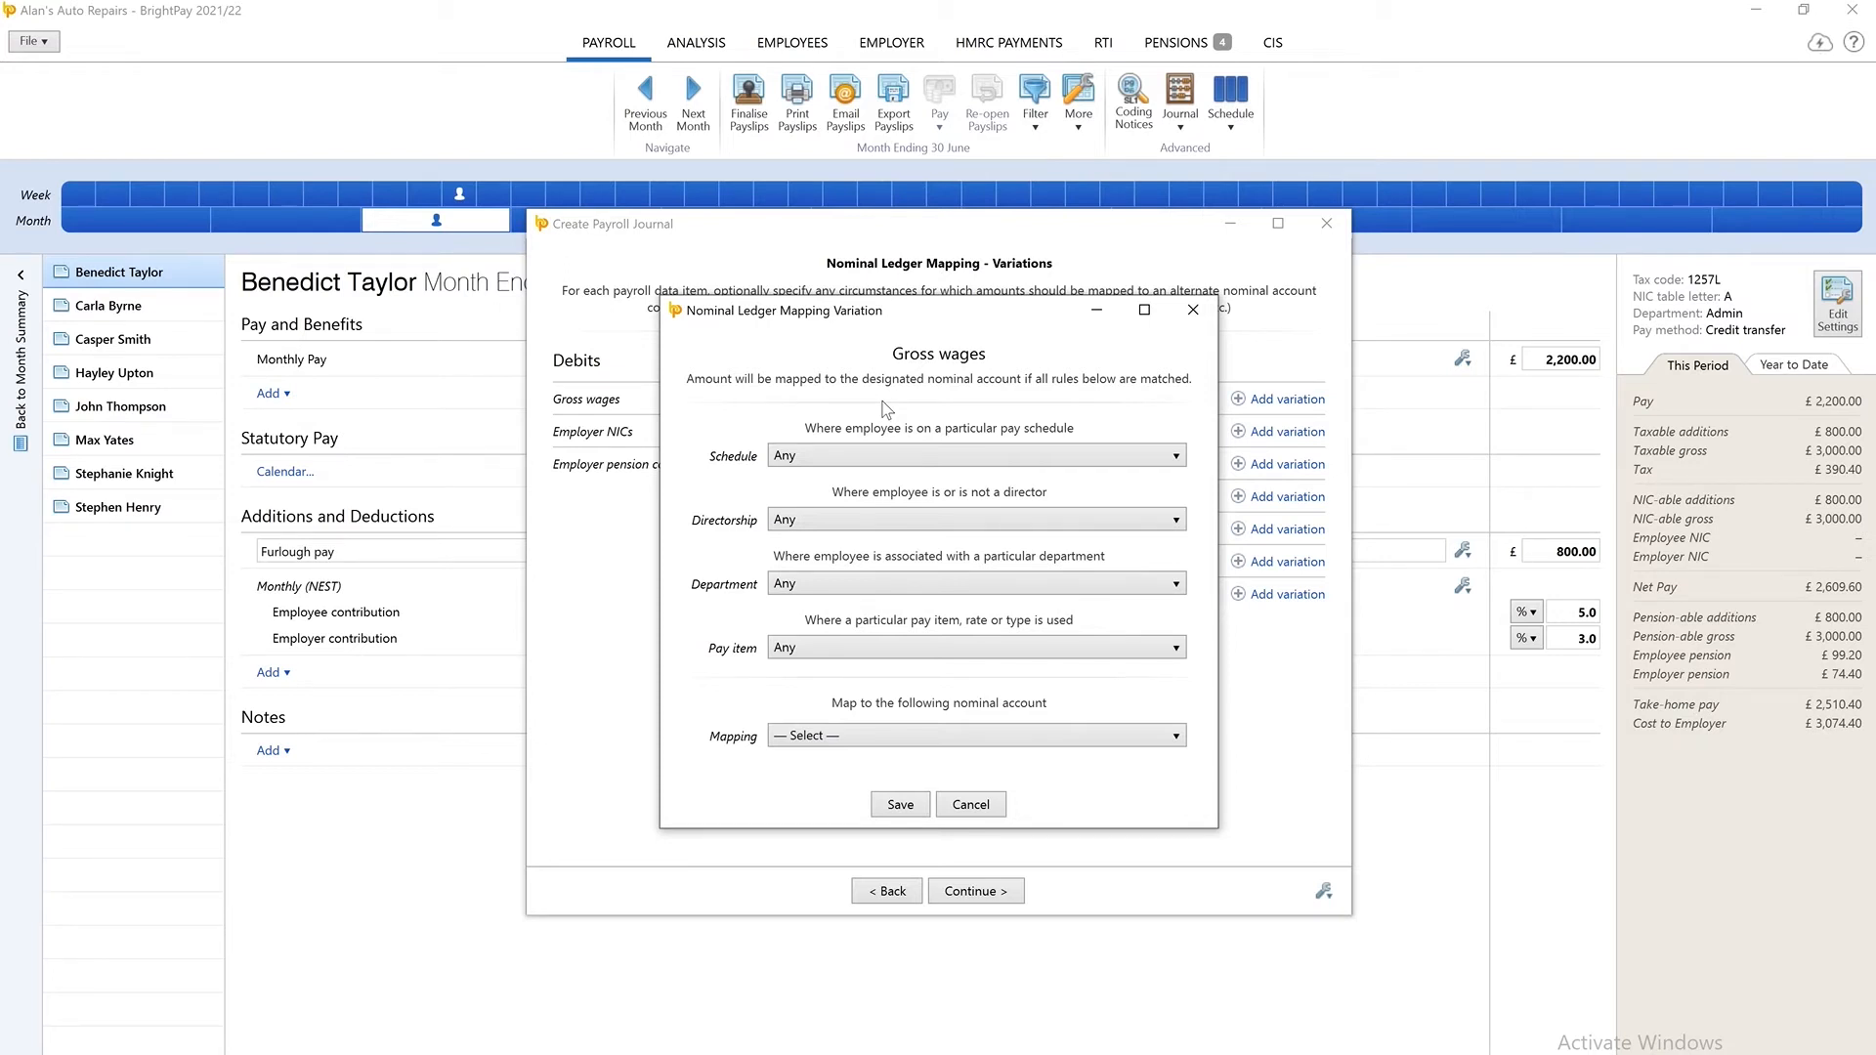
{"action": "left_click", "coordinate": [1176, 457]}
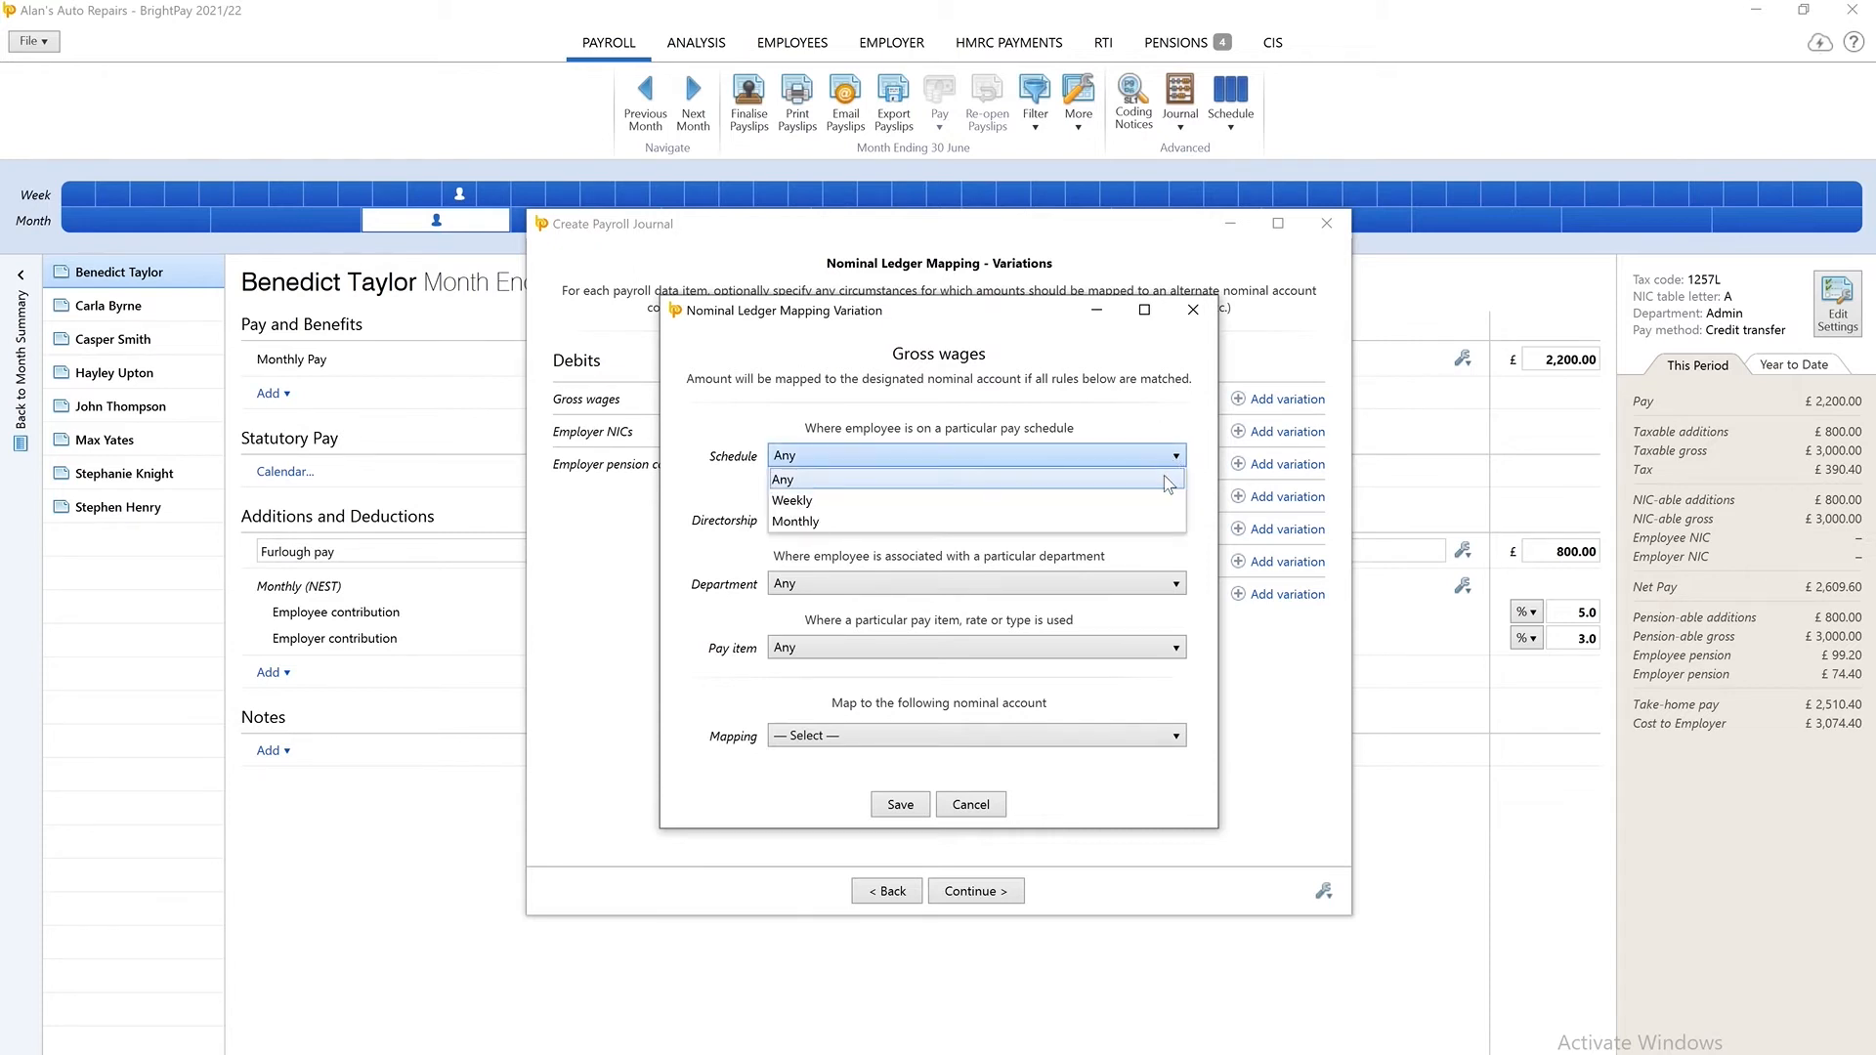
{"action": "left_click", "coordinate": [1173, 479]}
{"action": "left_click", "coordinate": [1176, 520]}
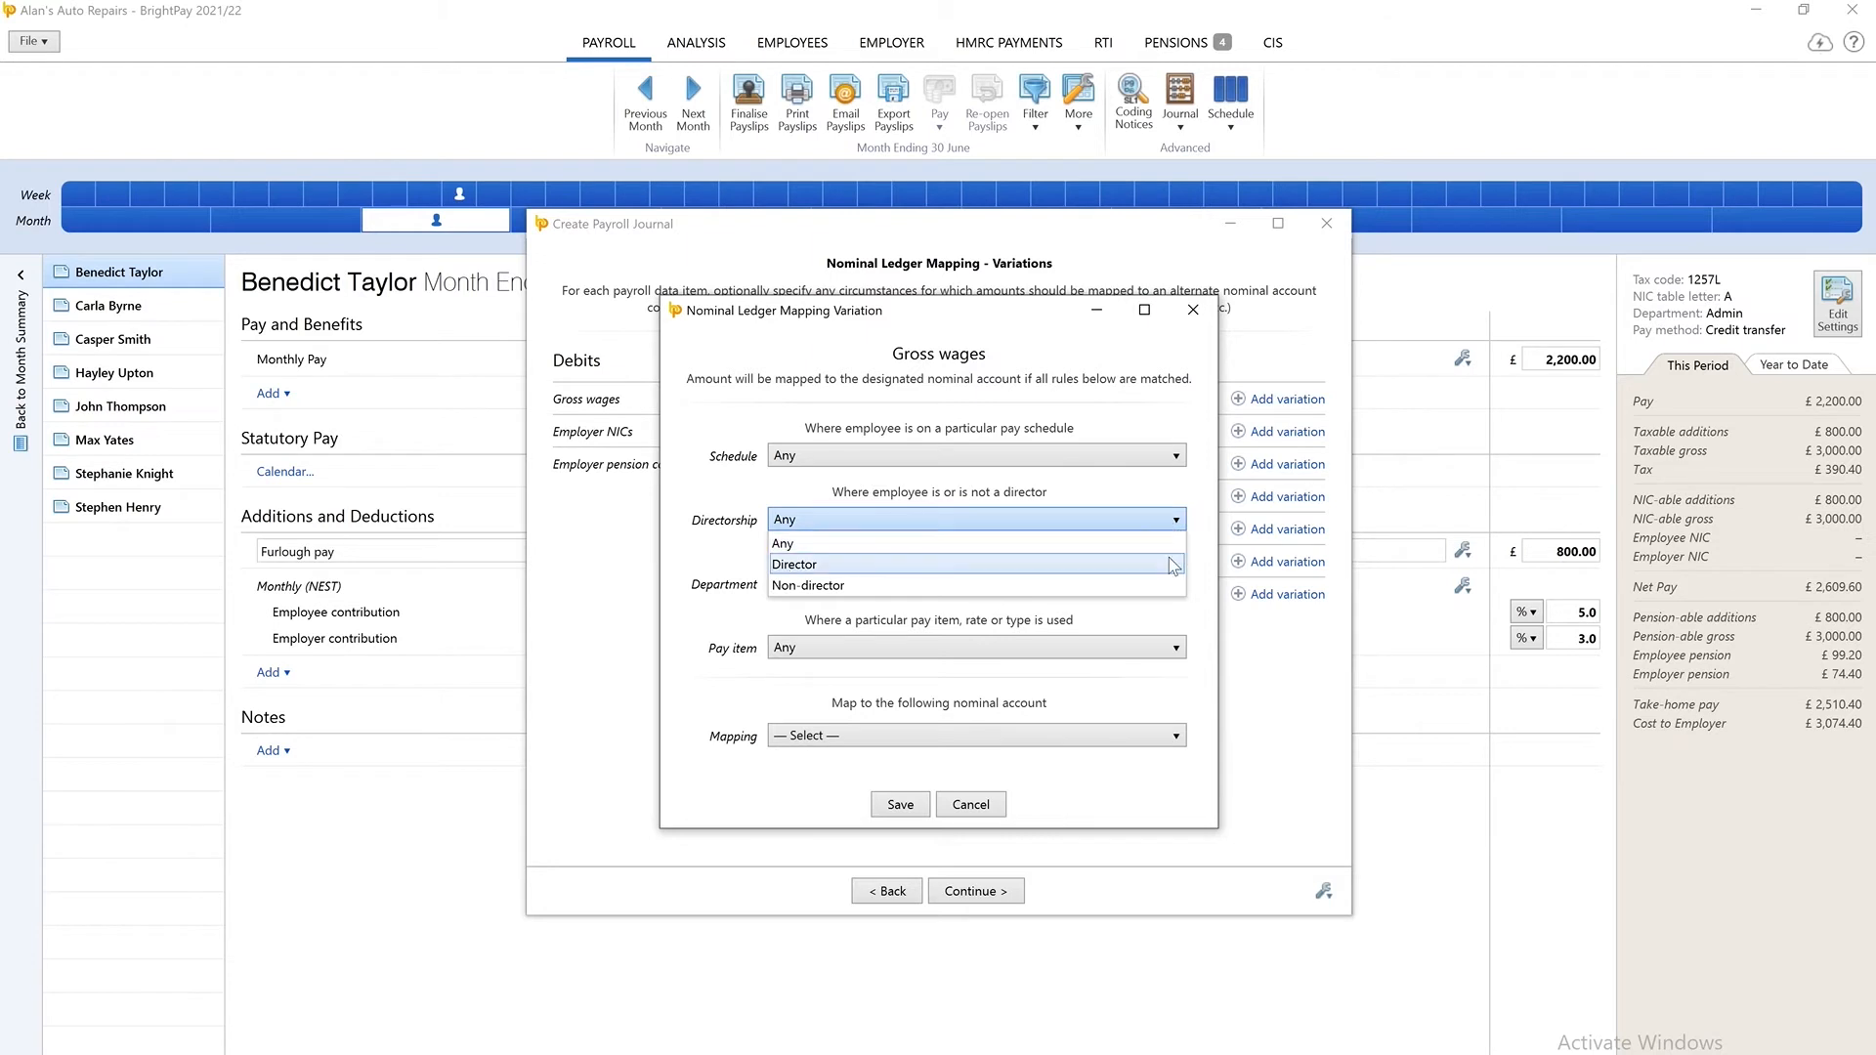
{"action": "left_click", "coordinate": [1171, 564]}
{"action": "left_click", "coordinate": [1172, 584]}
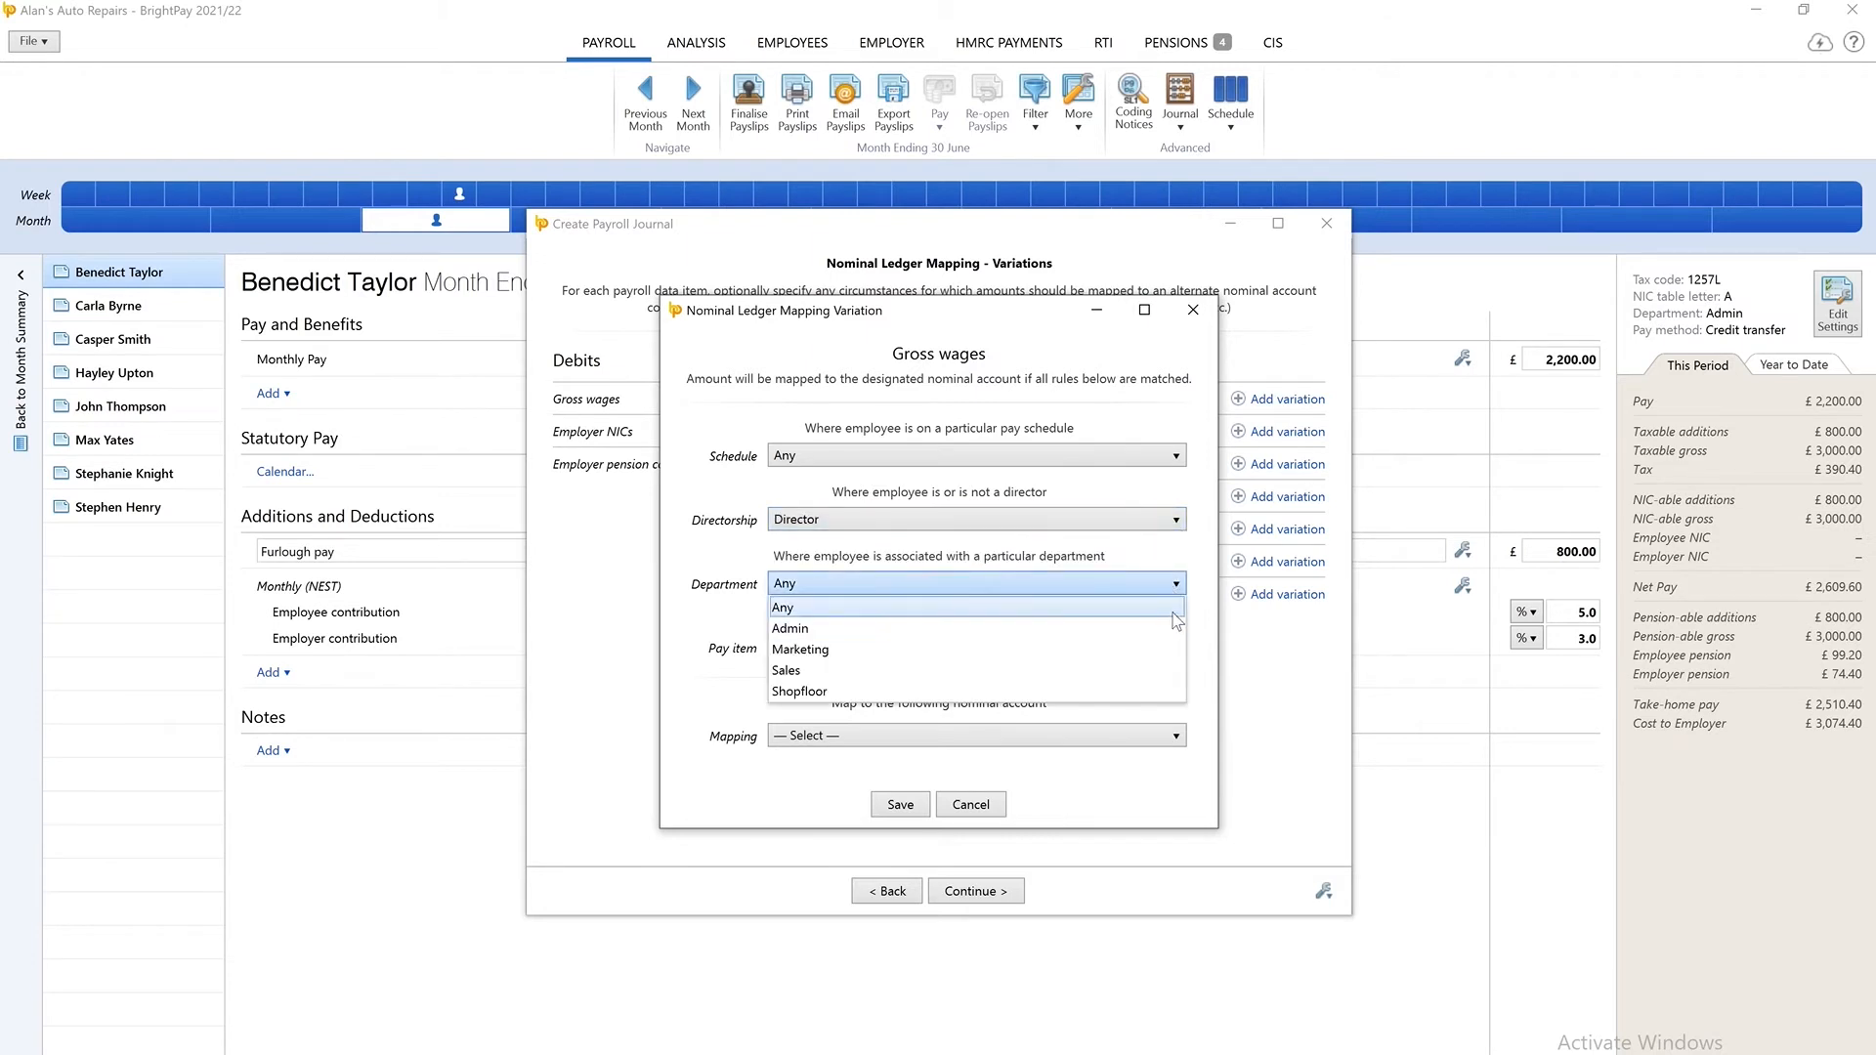
{"action": "left_click", "coordinate": [1171, 608]}
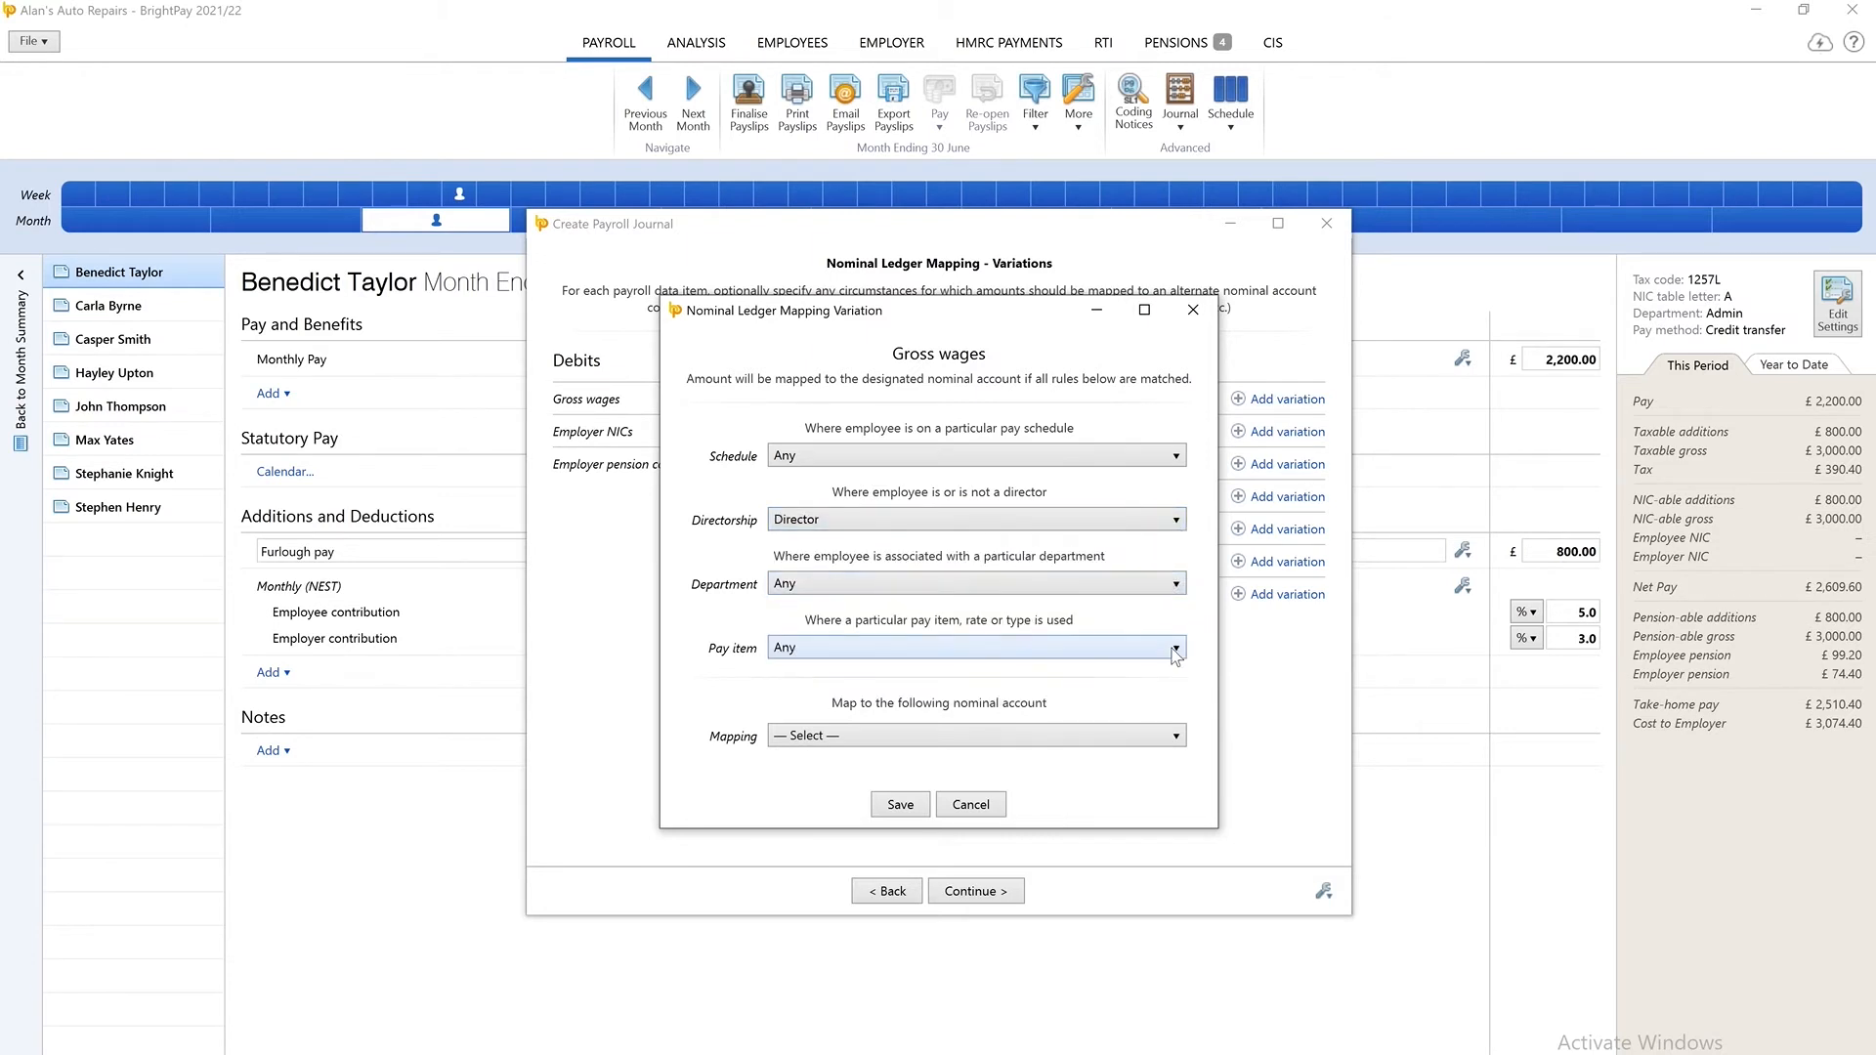
Set the variation's pay item to Any period/salary rate, map it to 2250 - Net Wages and save it.
{"action": "left_click", "coordinate": [1175, 650]}
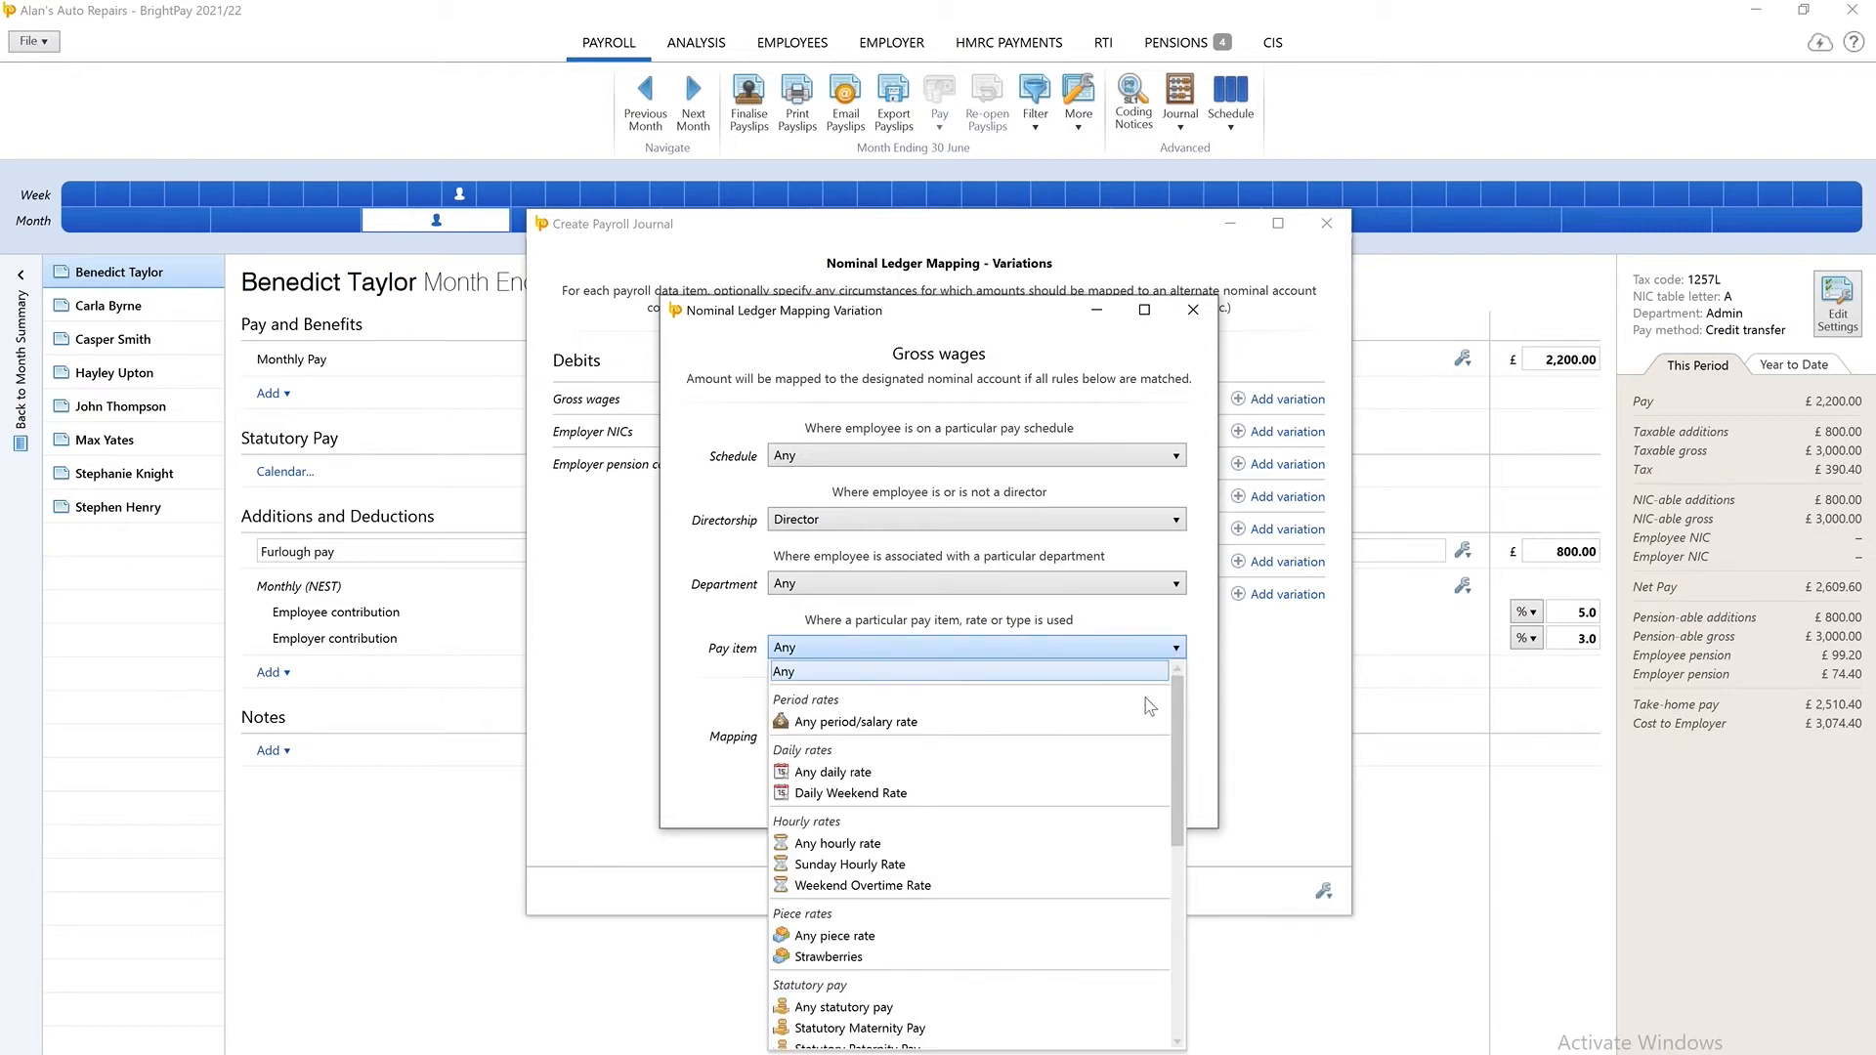
{"action": "left_click", "coordinate": [1146, 724]}
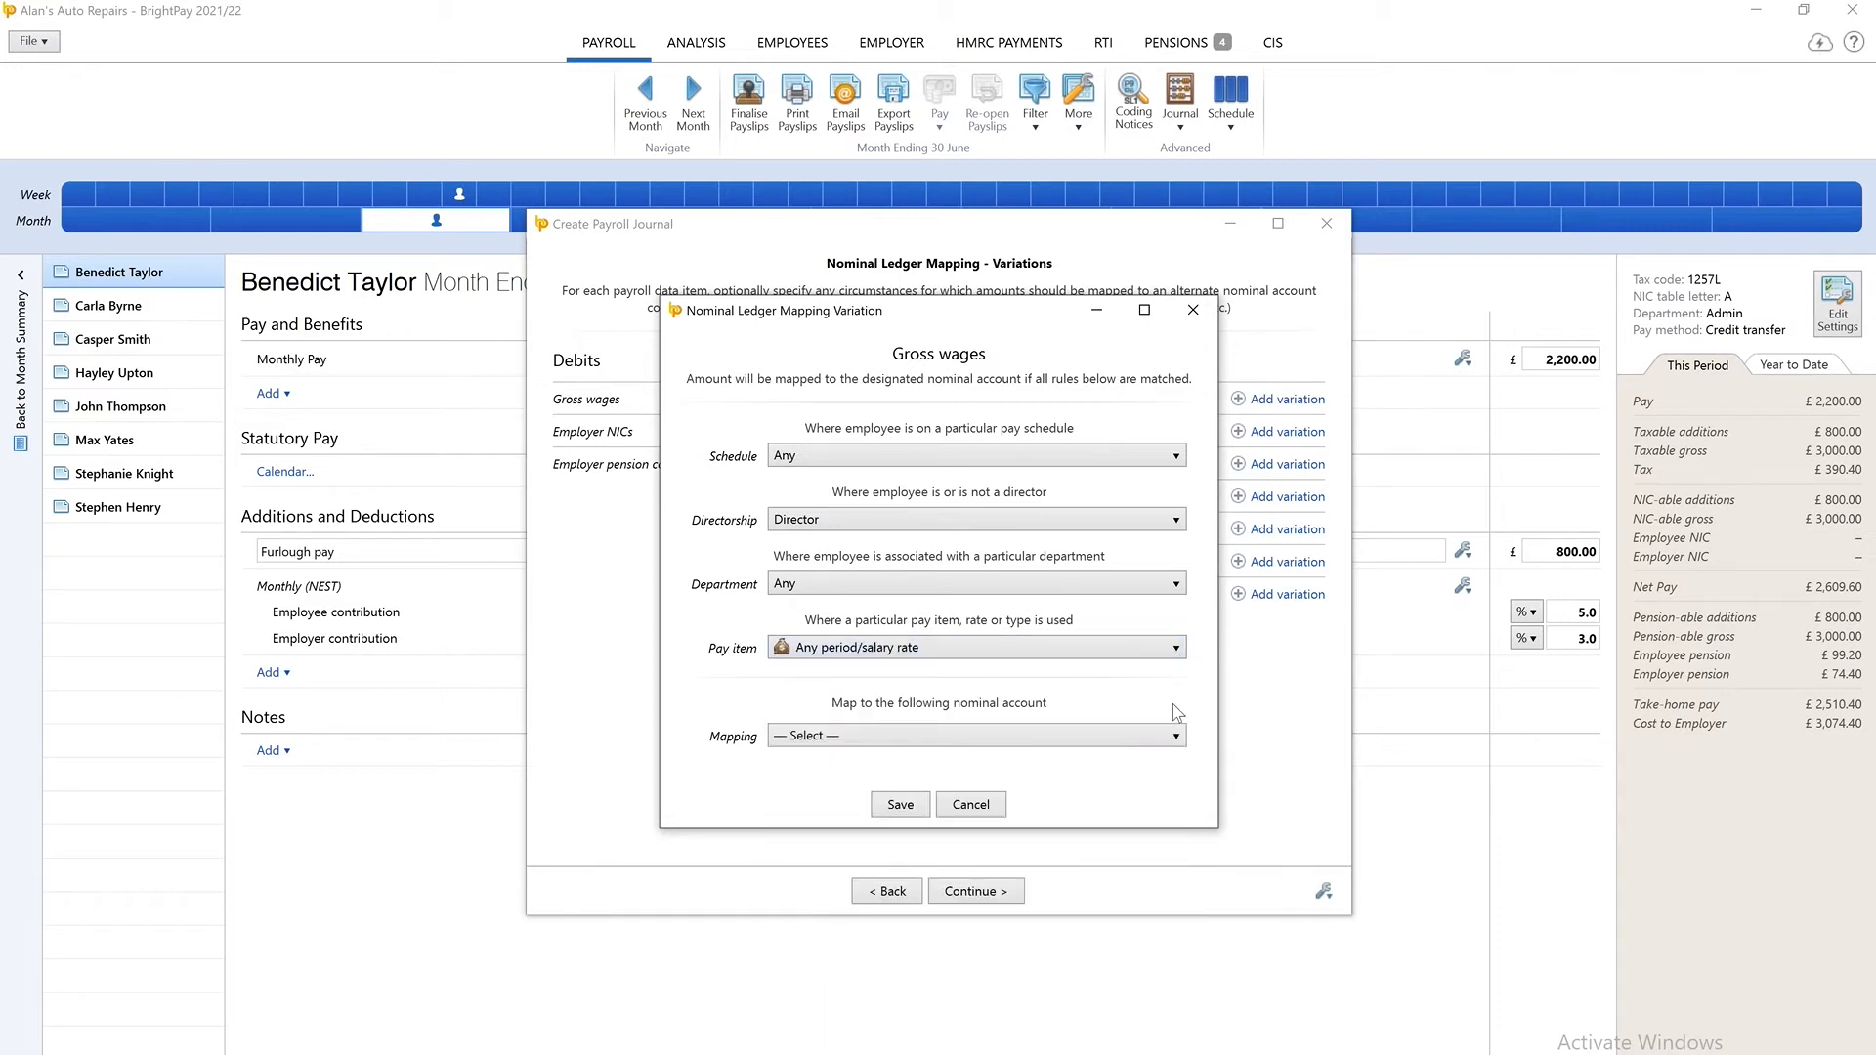
{"action": "left_click", "coordinate": [1174, 735]}
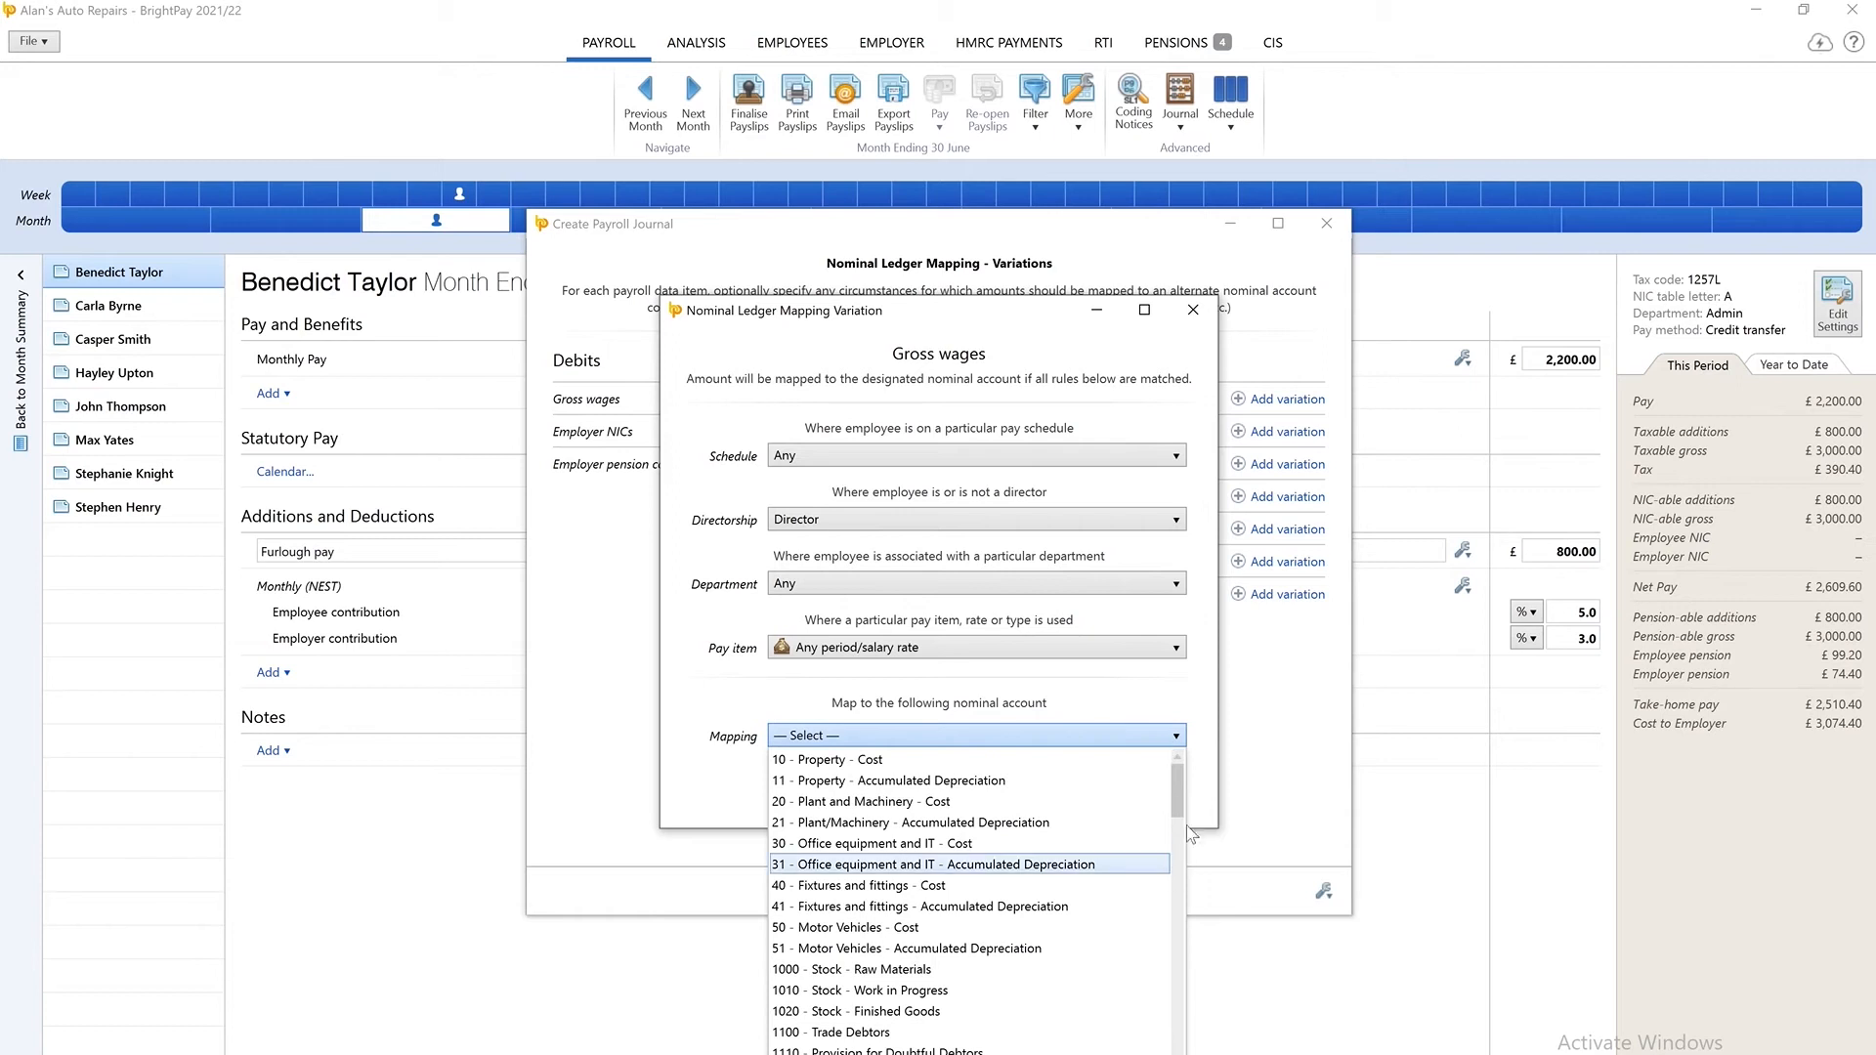
{"action": "left_click_drag", "start_coordinate": [1180, 806], "coordinate": [1180, 884]}
{"action": "left_click", "coordinate": [956, 809]}
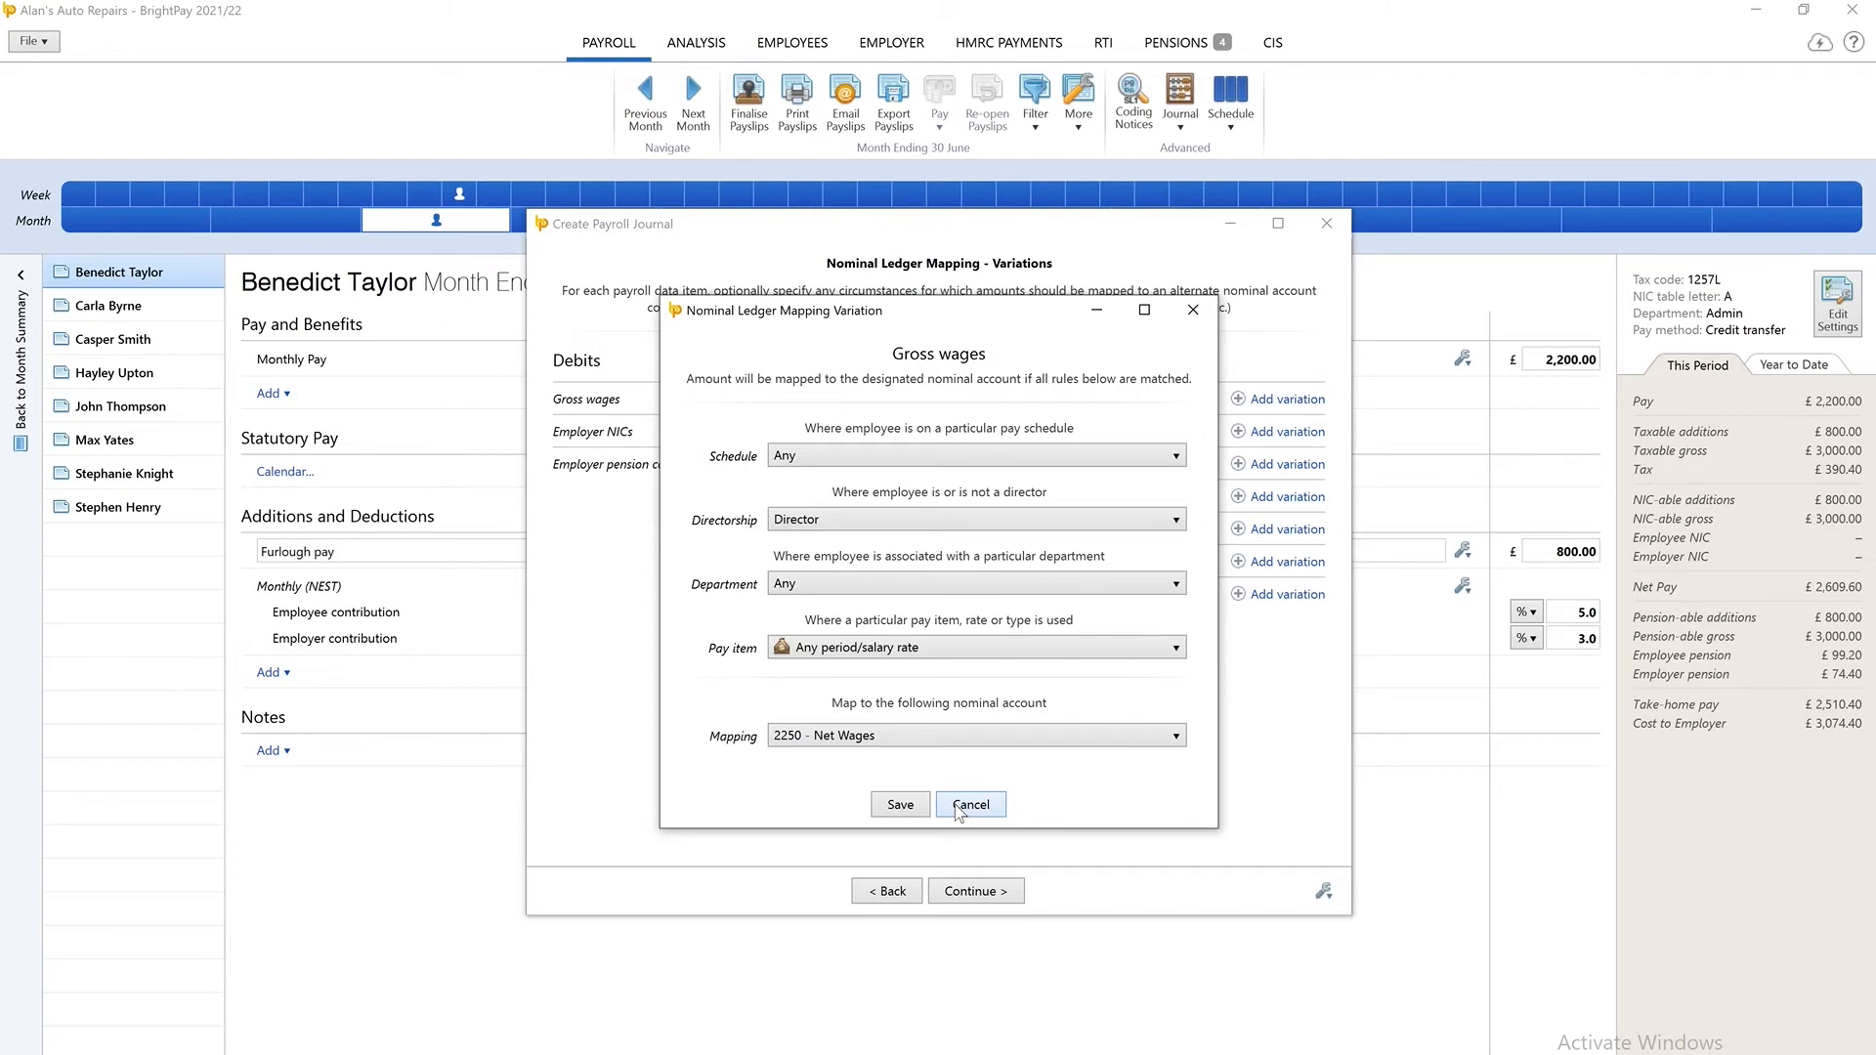
{"action": "left_click", "coordinate": [901, 805]}
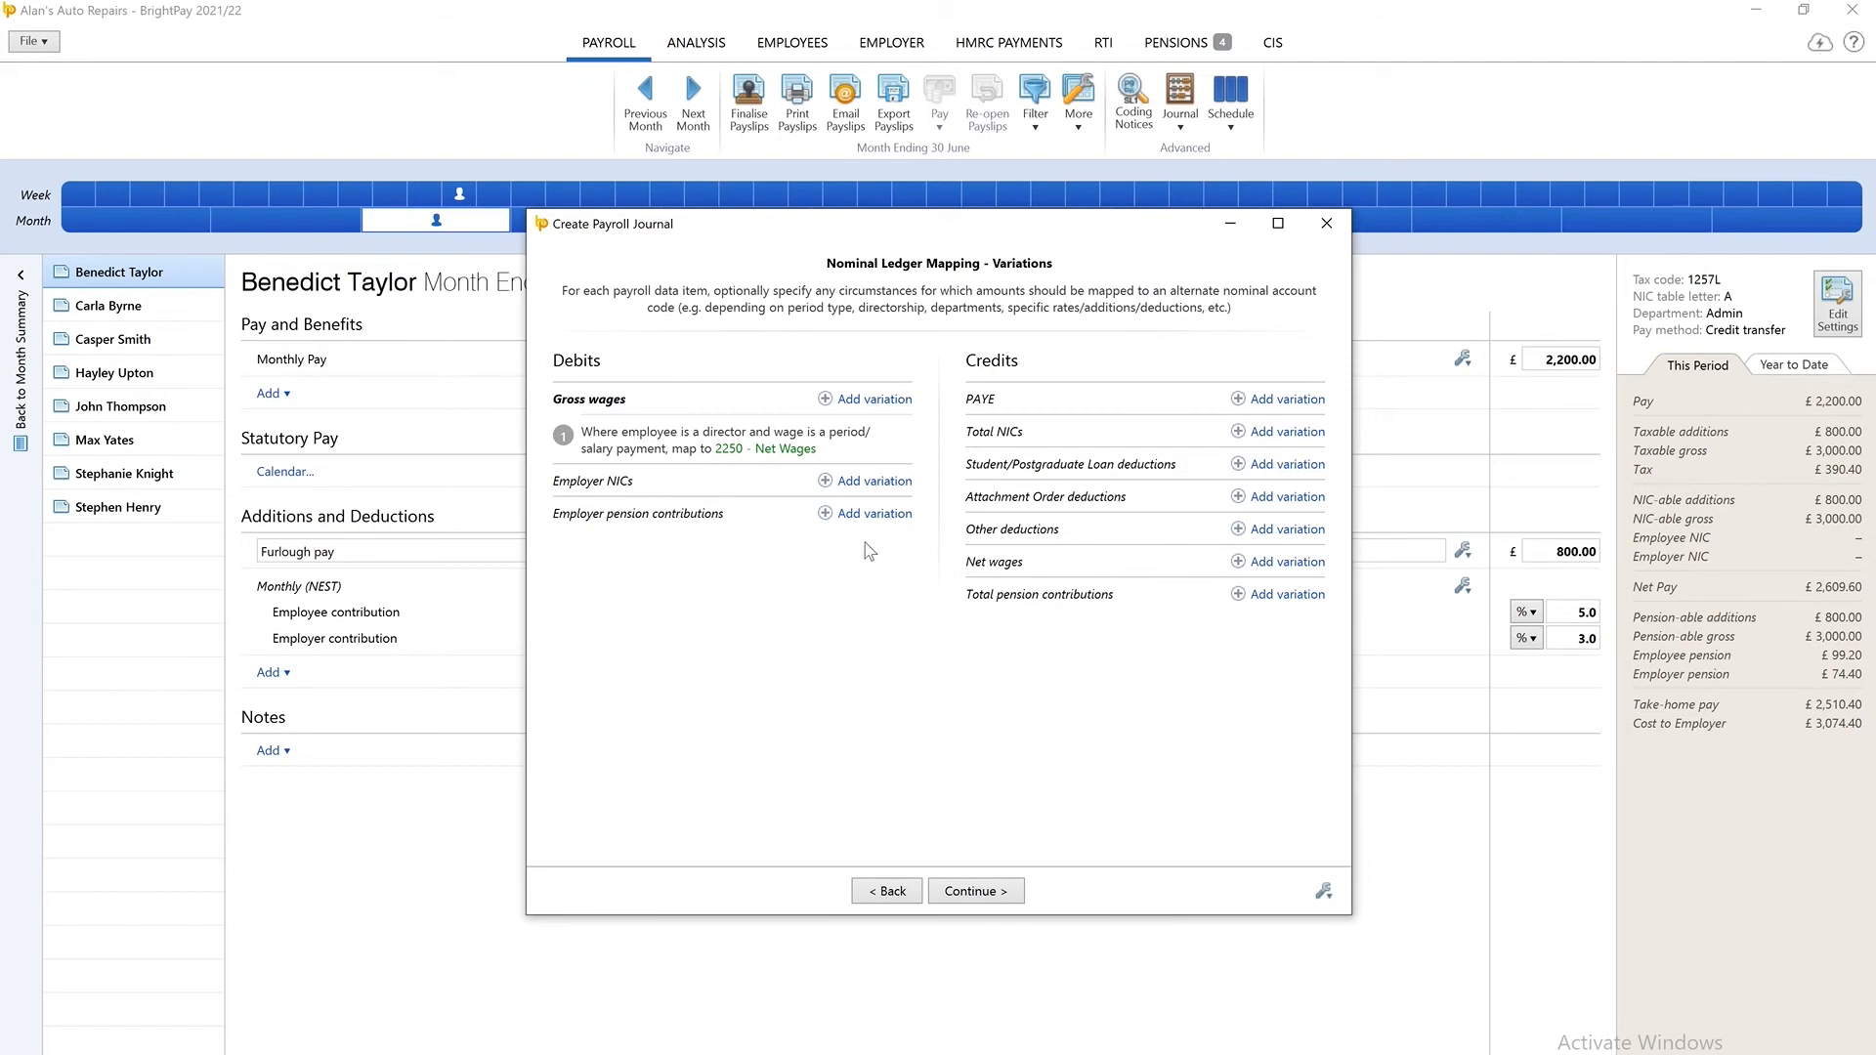
Review the saved gross wages variation's rules and the variation options for other deductions.
{"action": "left_click", "coordinate": [898, 434]}
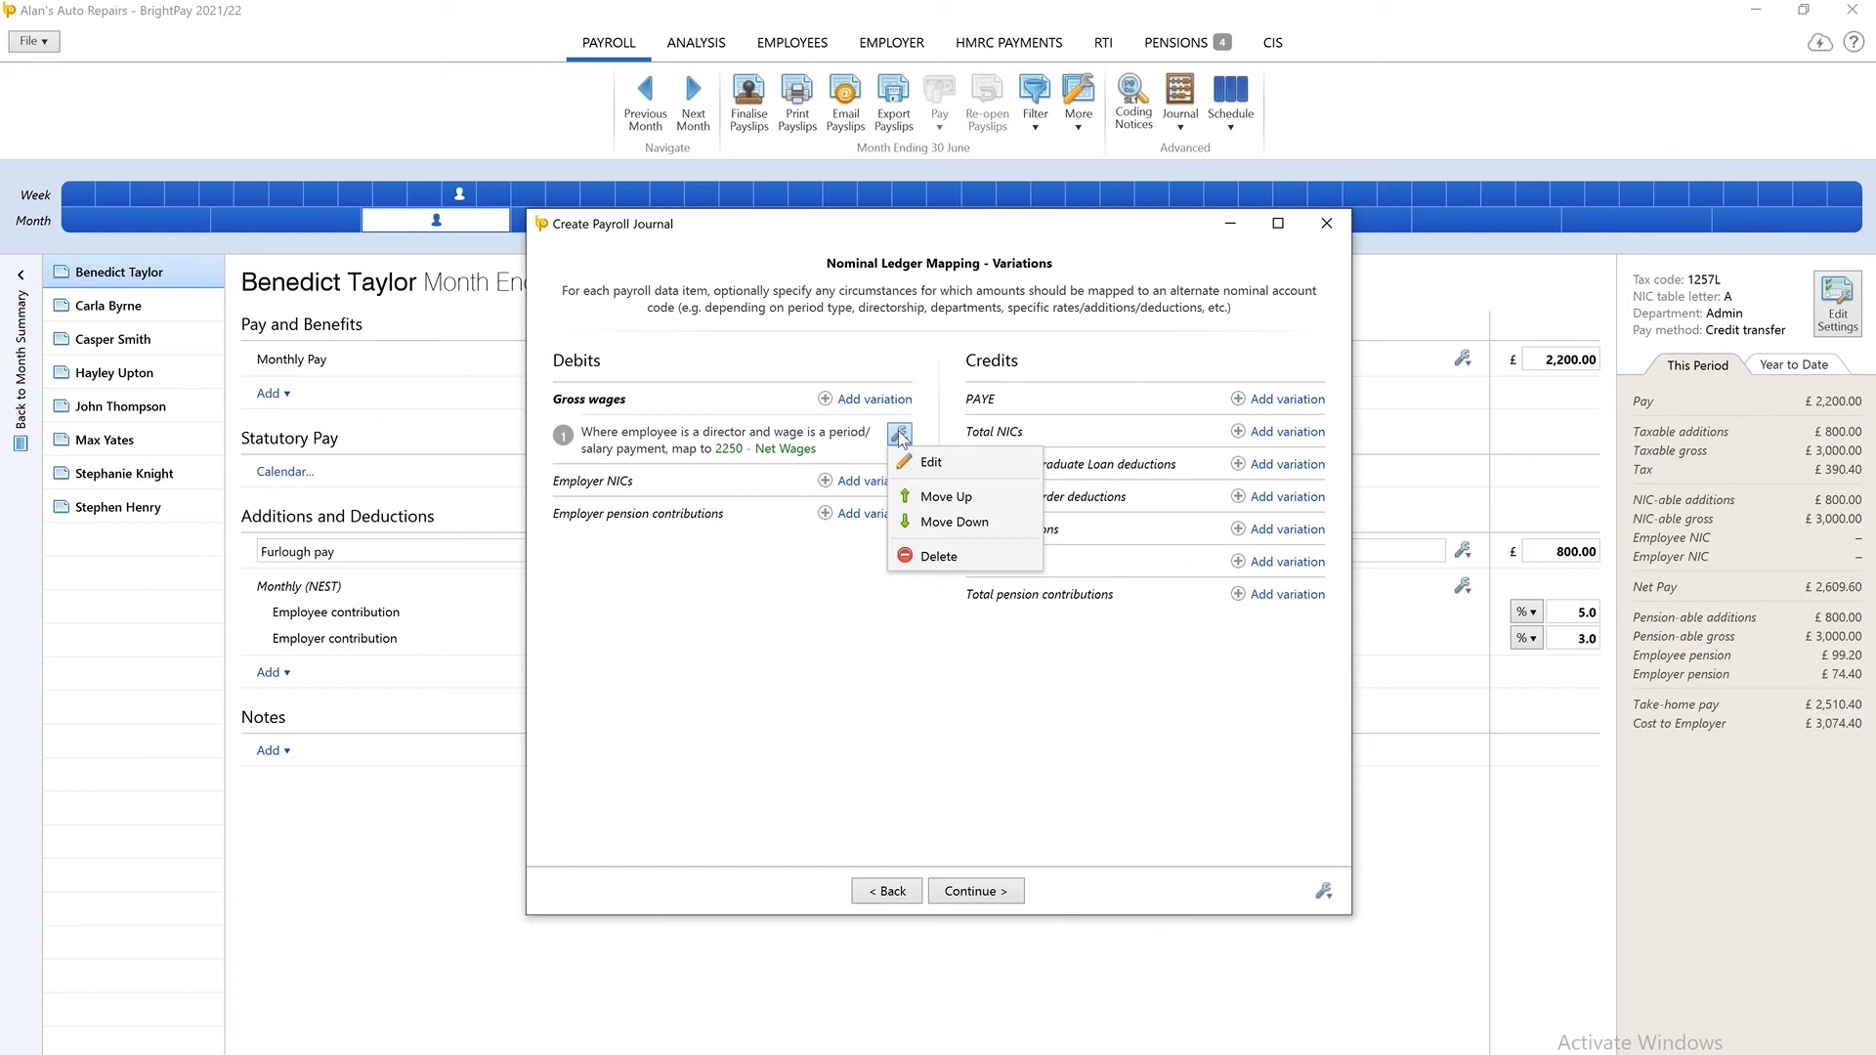
{"action": "left_click", "coordinate": [899, 433]}
{"action": "left_click", "coordinate": [814, 455]}
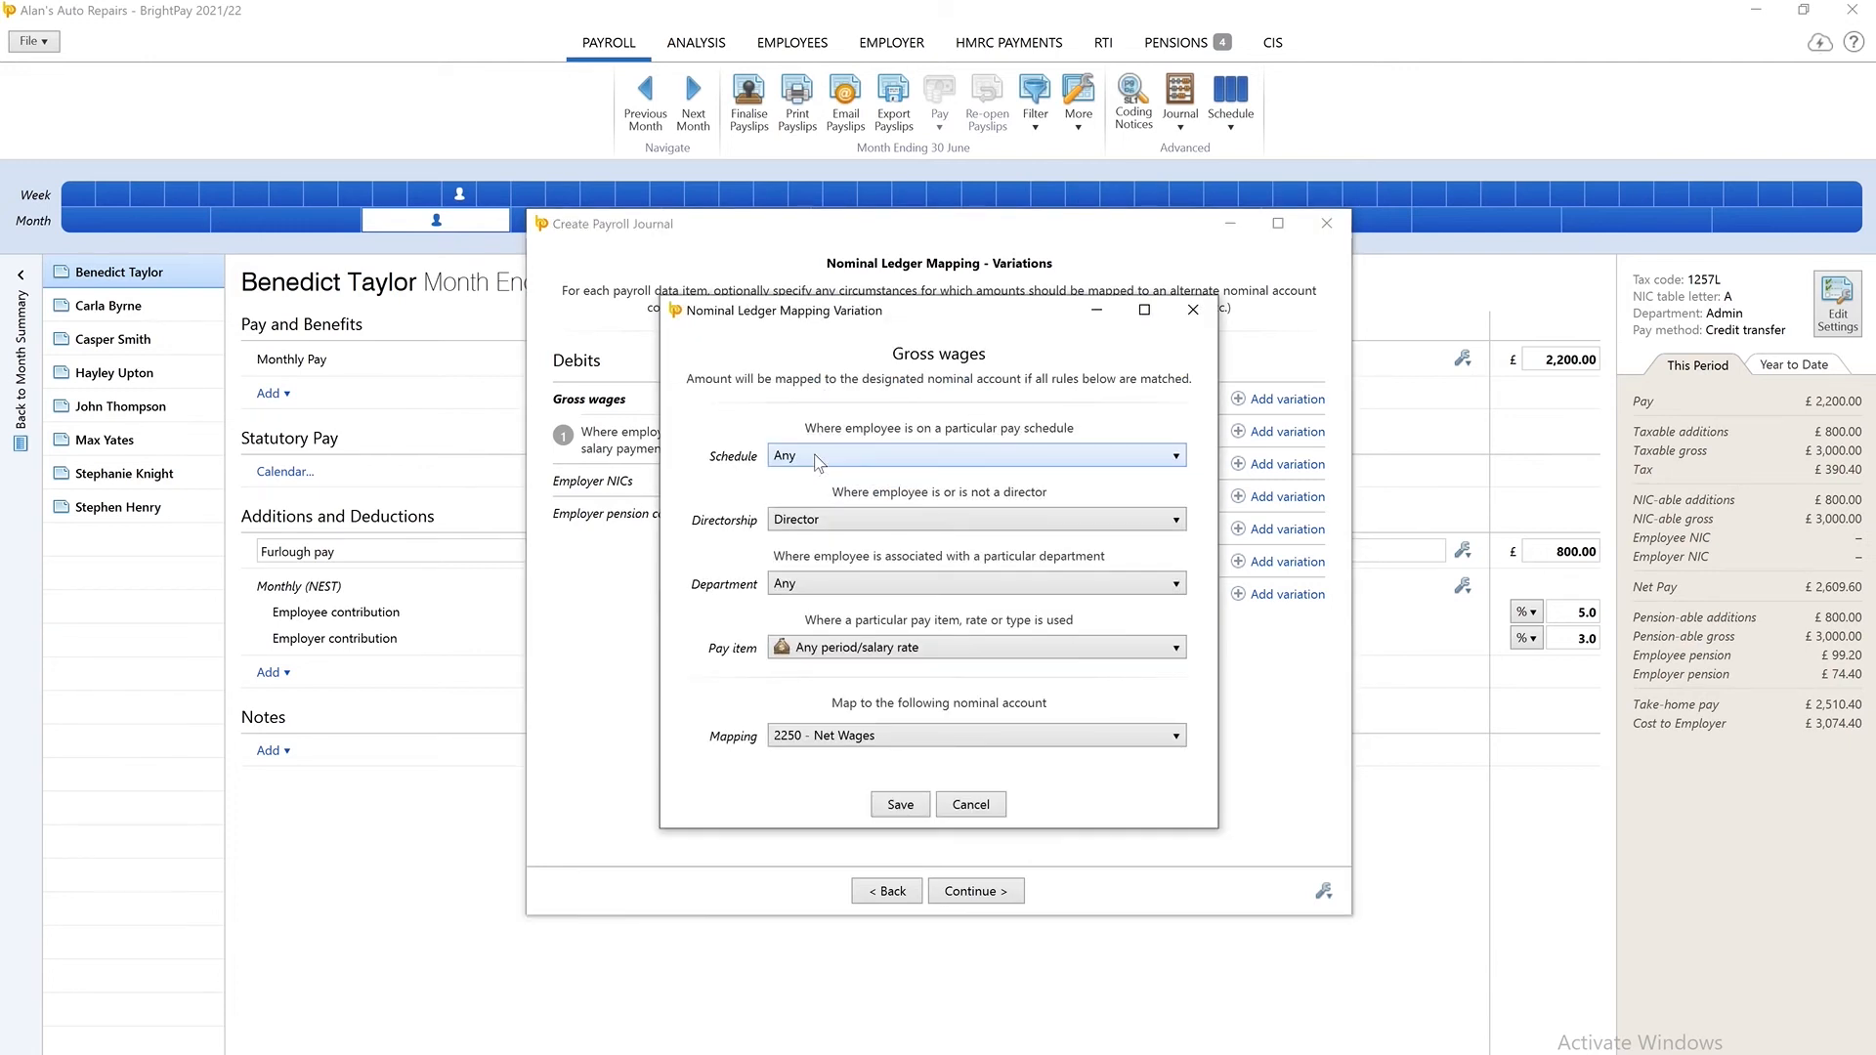
{"action": "left_click", "coordinate": [893, 811]}
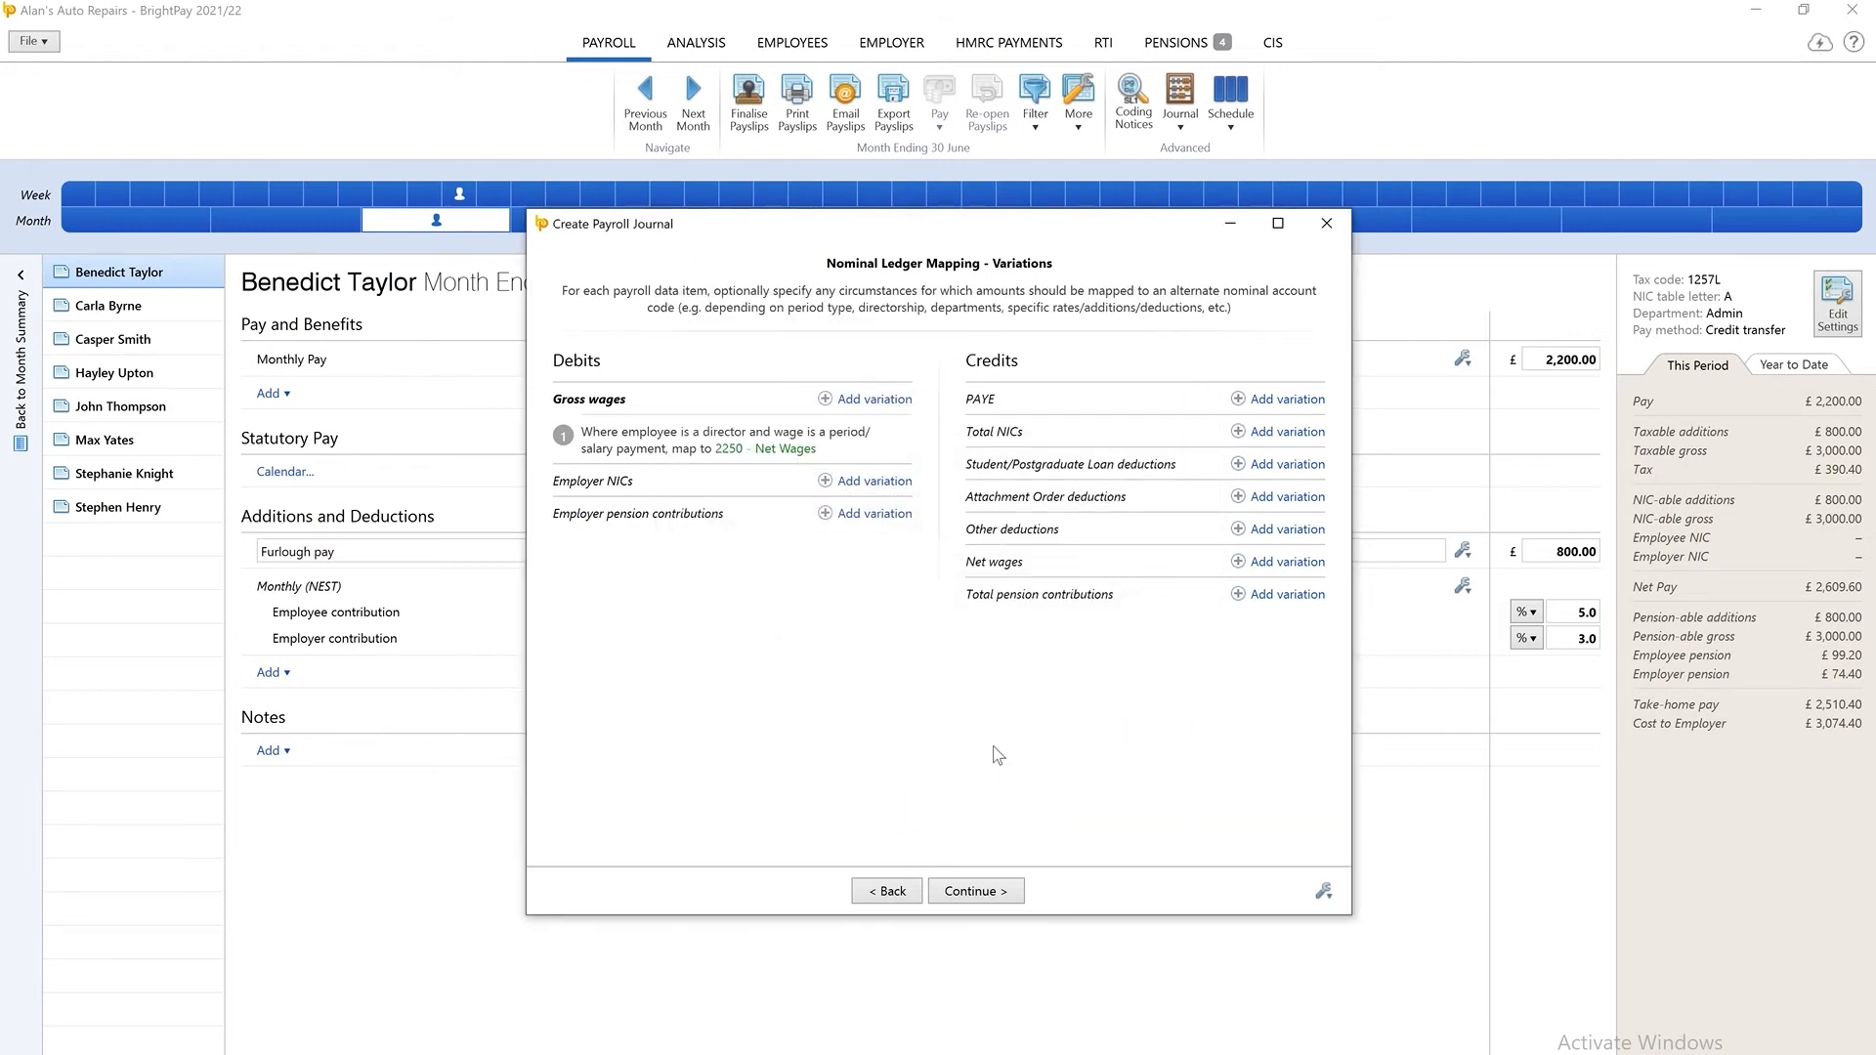
{"action": "left_click", "coordinate": [1276, 533]}
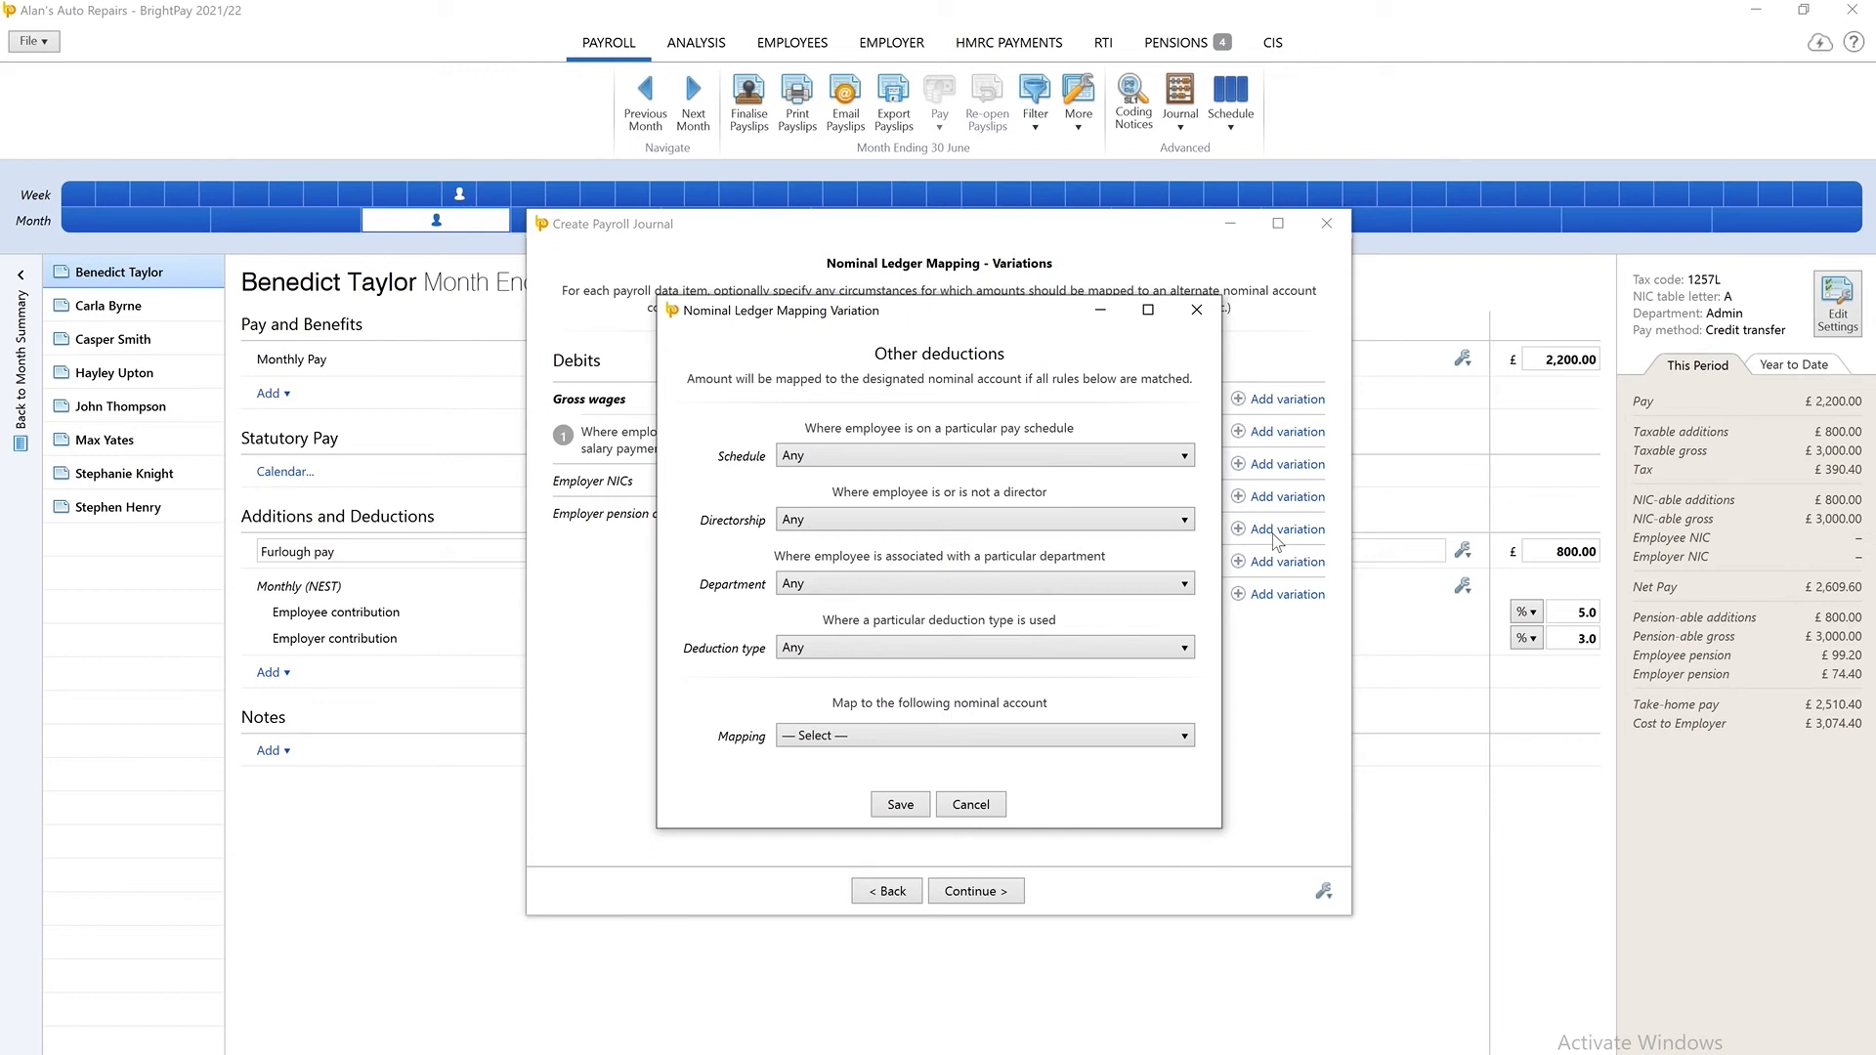
{"action": "left_click", "coordinate": [972, 804]}
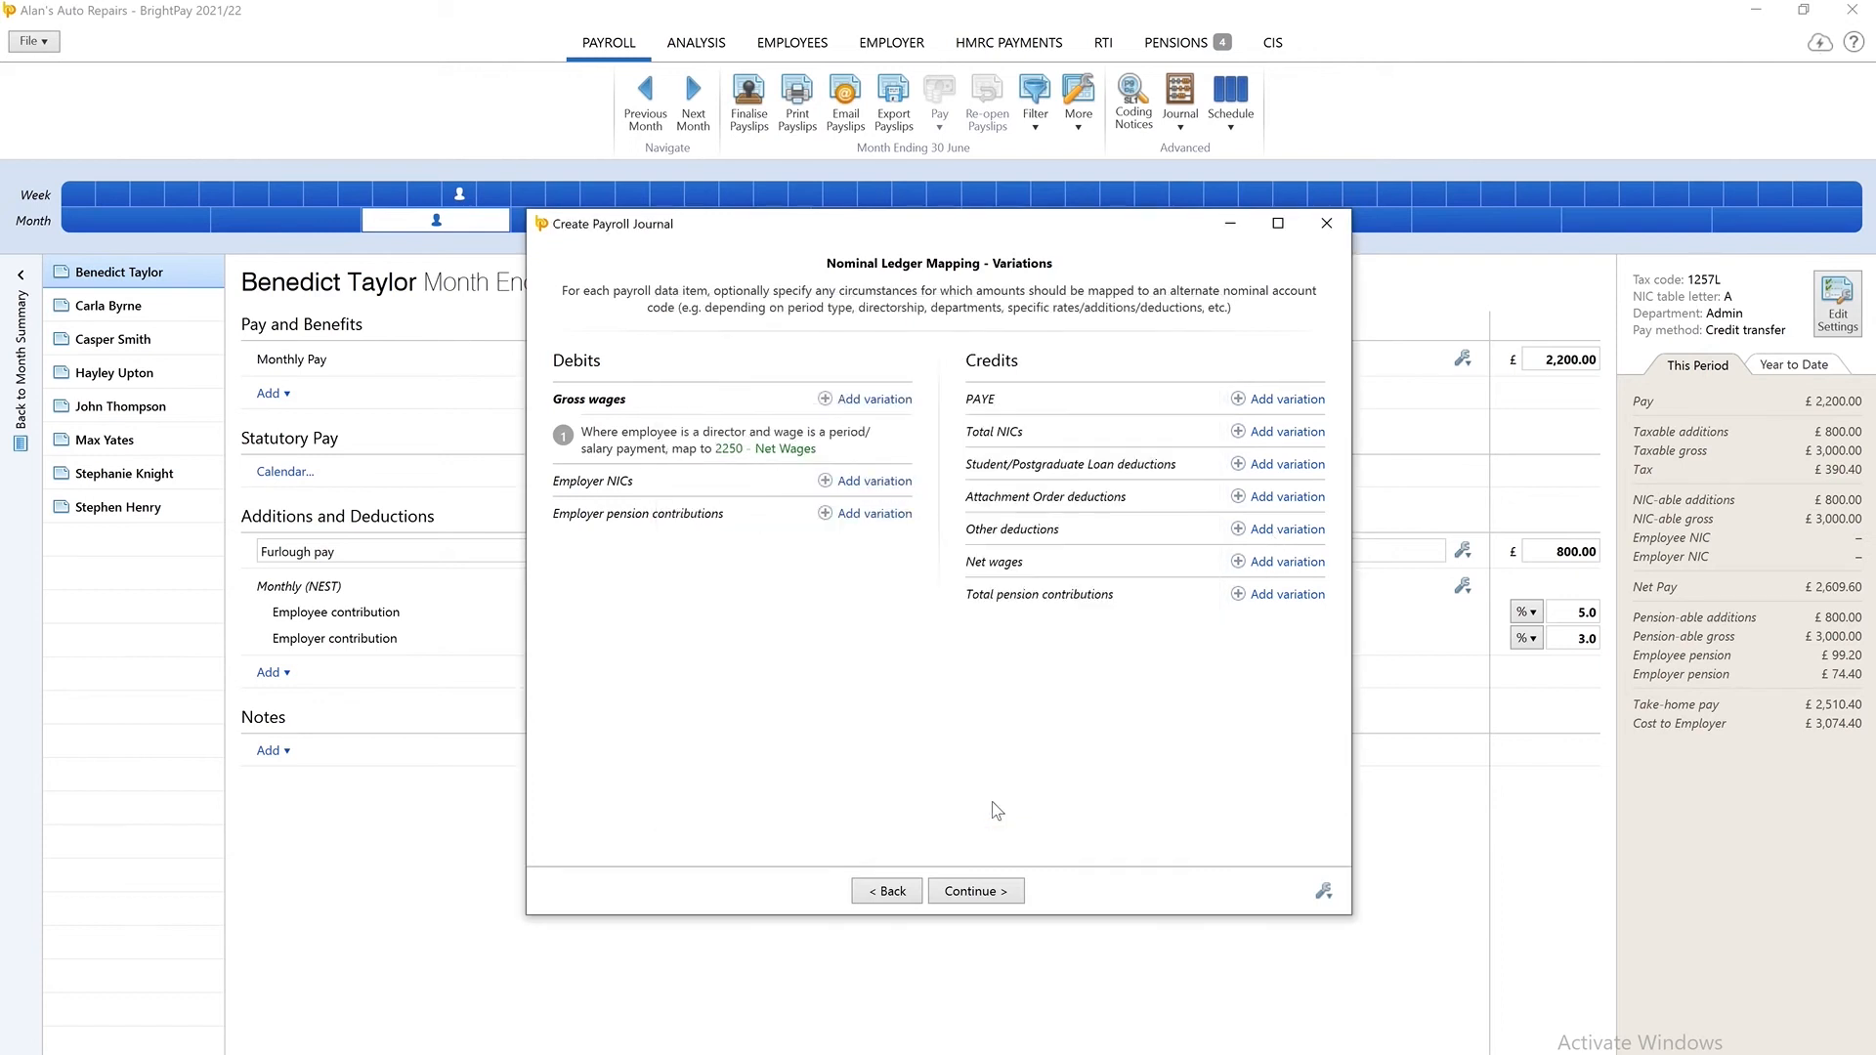
Generate the payroll journal from the mapping and send it to Sage.
{"action": "left_click", "coordinate": [1000, 889]}
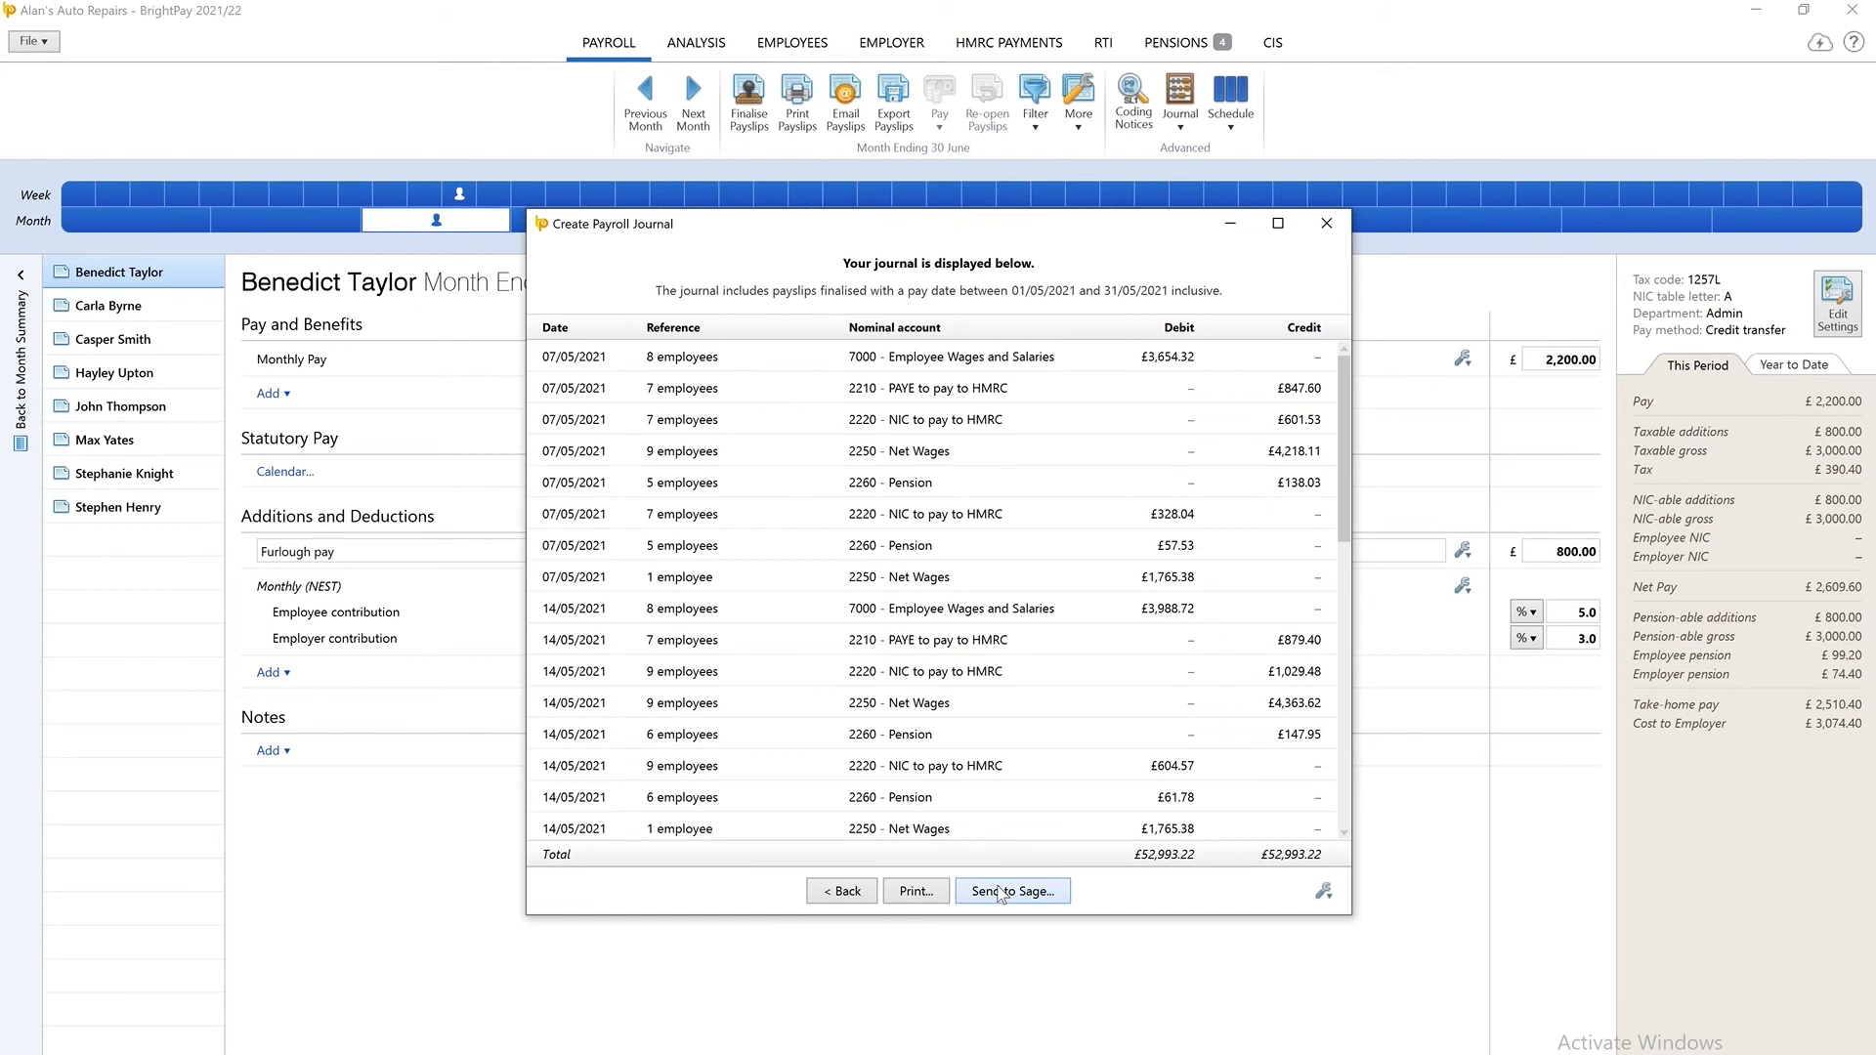
{"action": "left_click", "coordinate": [1002, 899]}
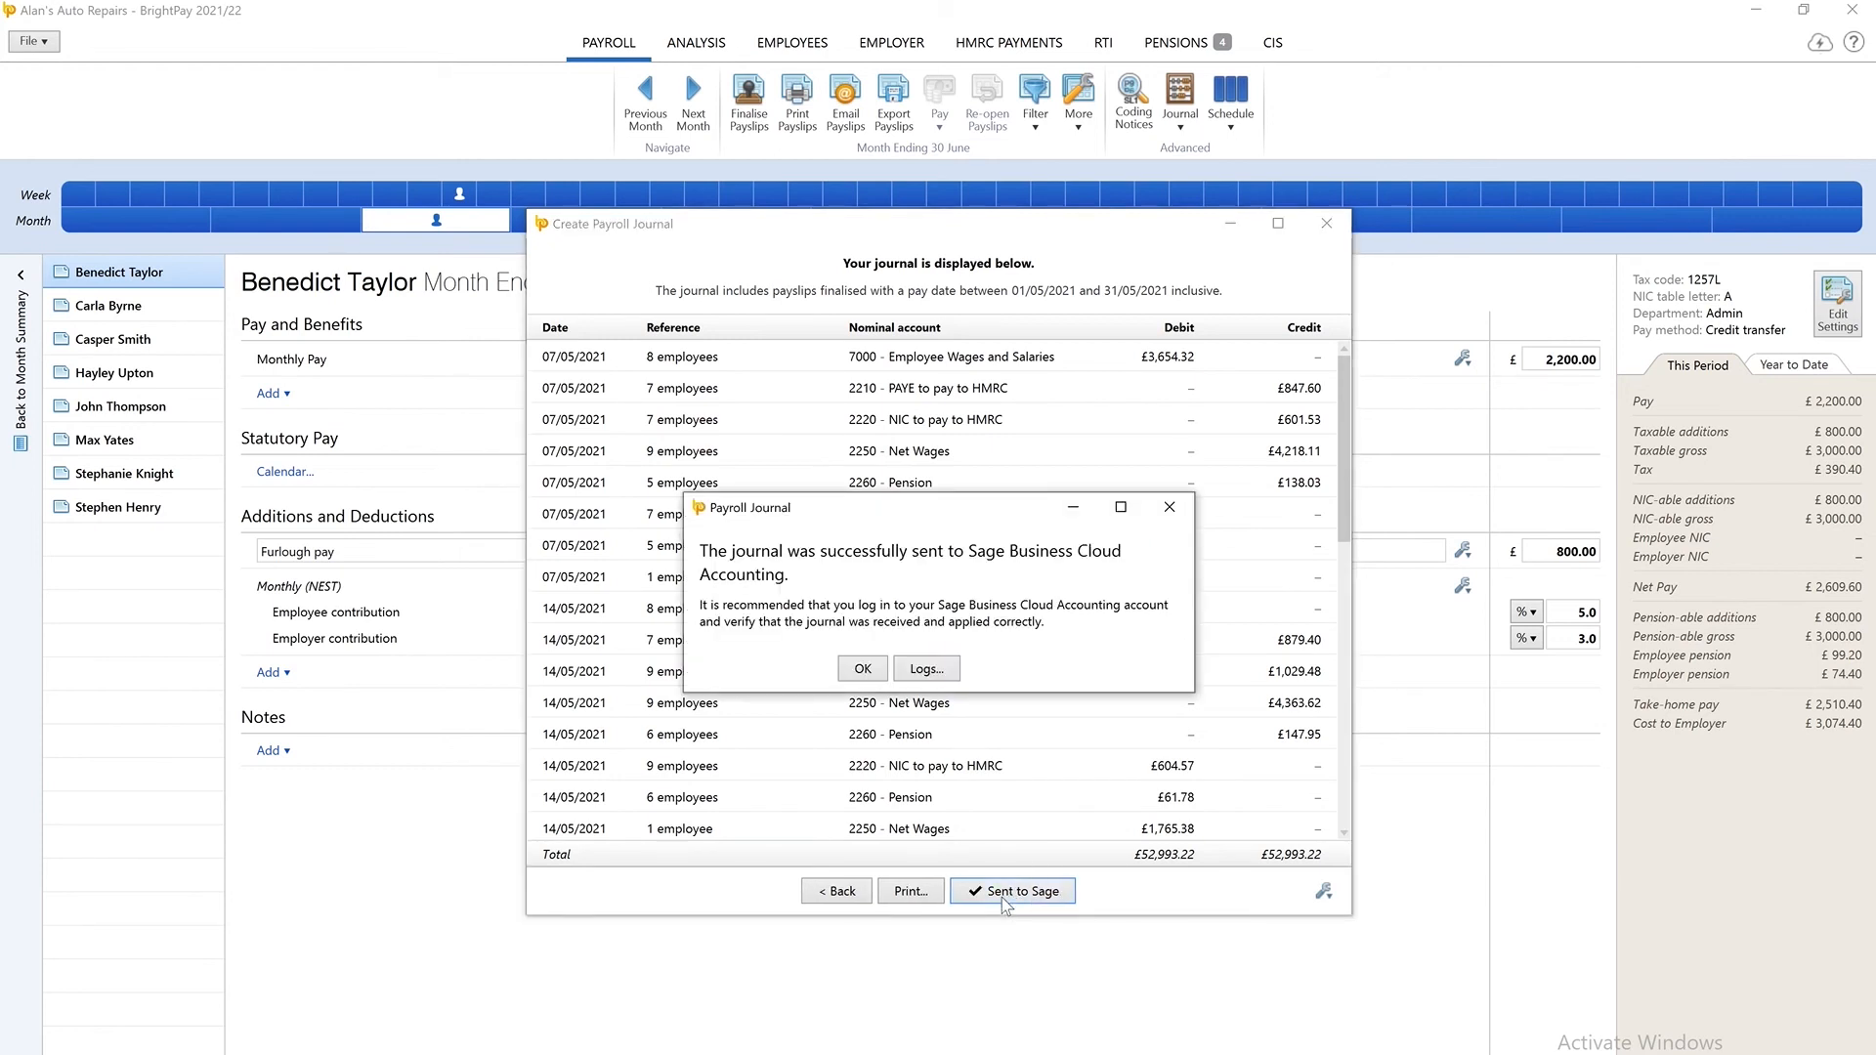
{"action": "left_click", "coordinate": [864, 671]}
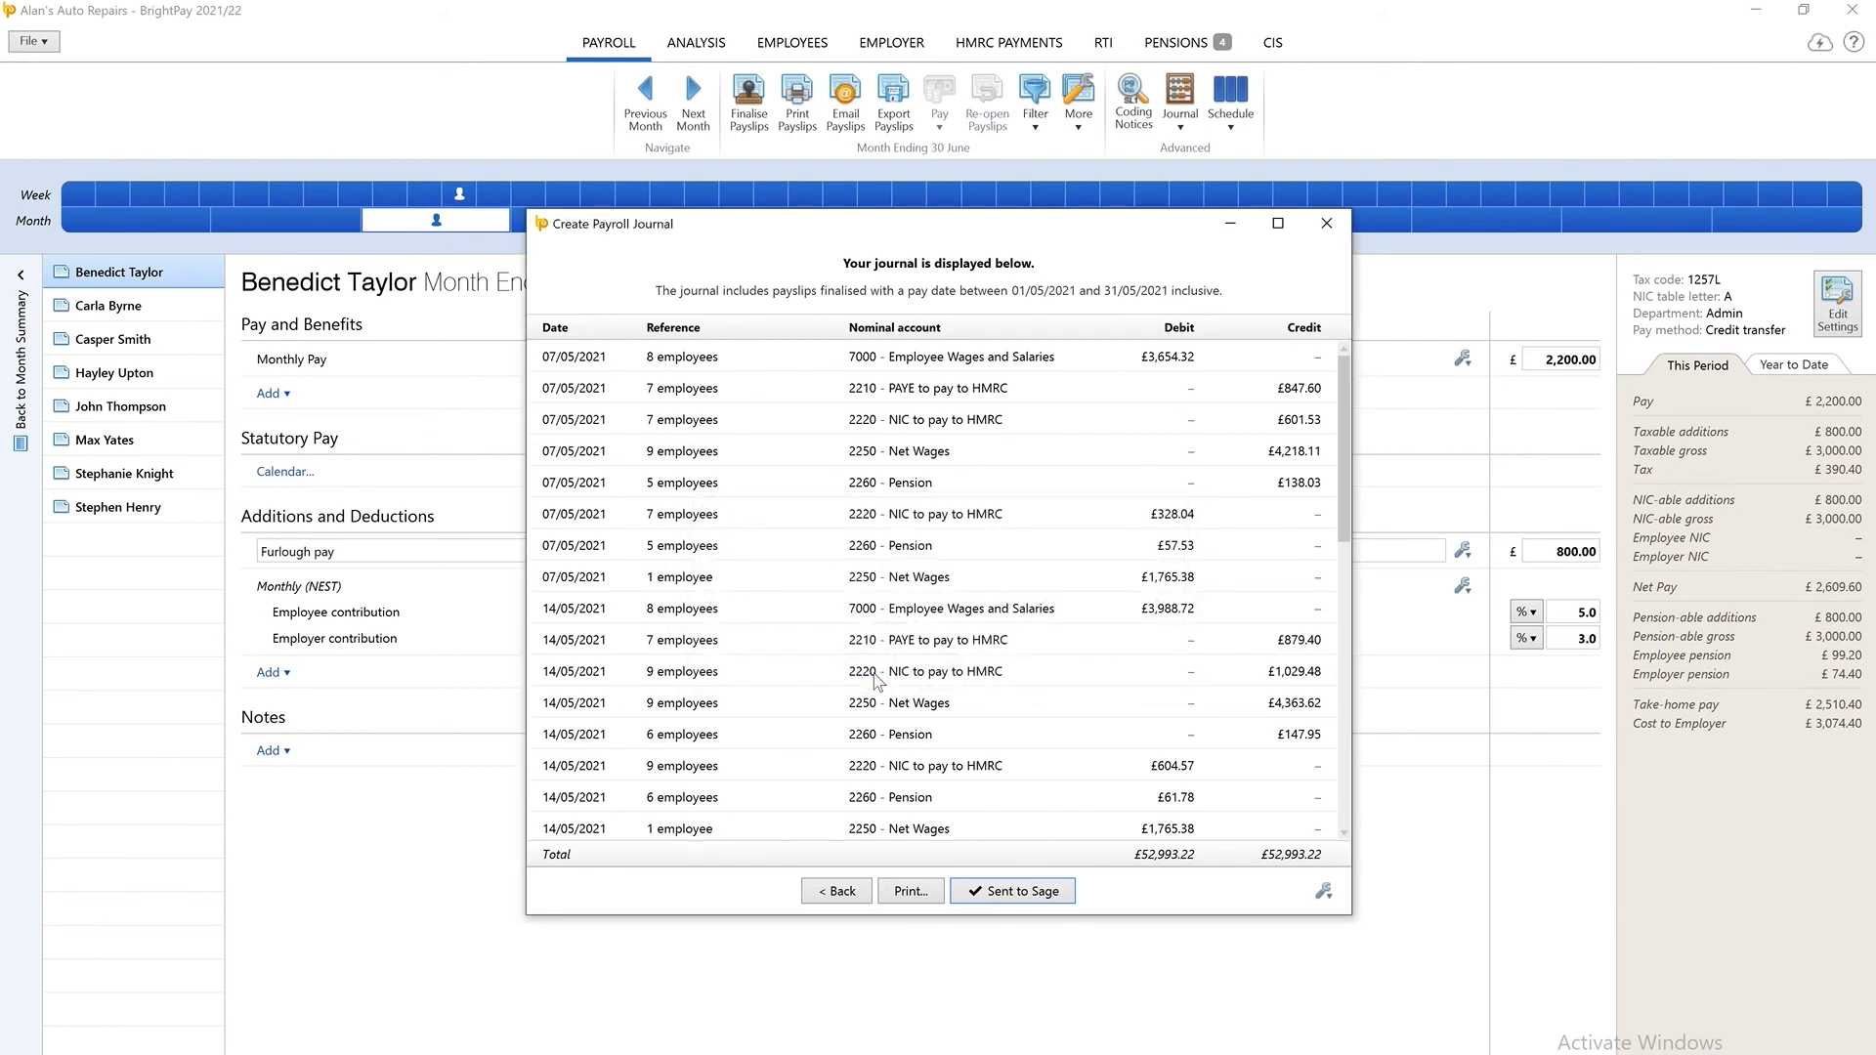
Preview the printable payroll journal, and close the journal with the changes to the 'Sage' nominal ledger mapping saved.
{"action": "left_click", "coordinate": [904, 894]}
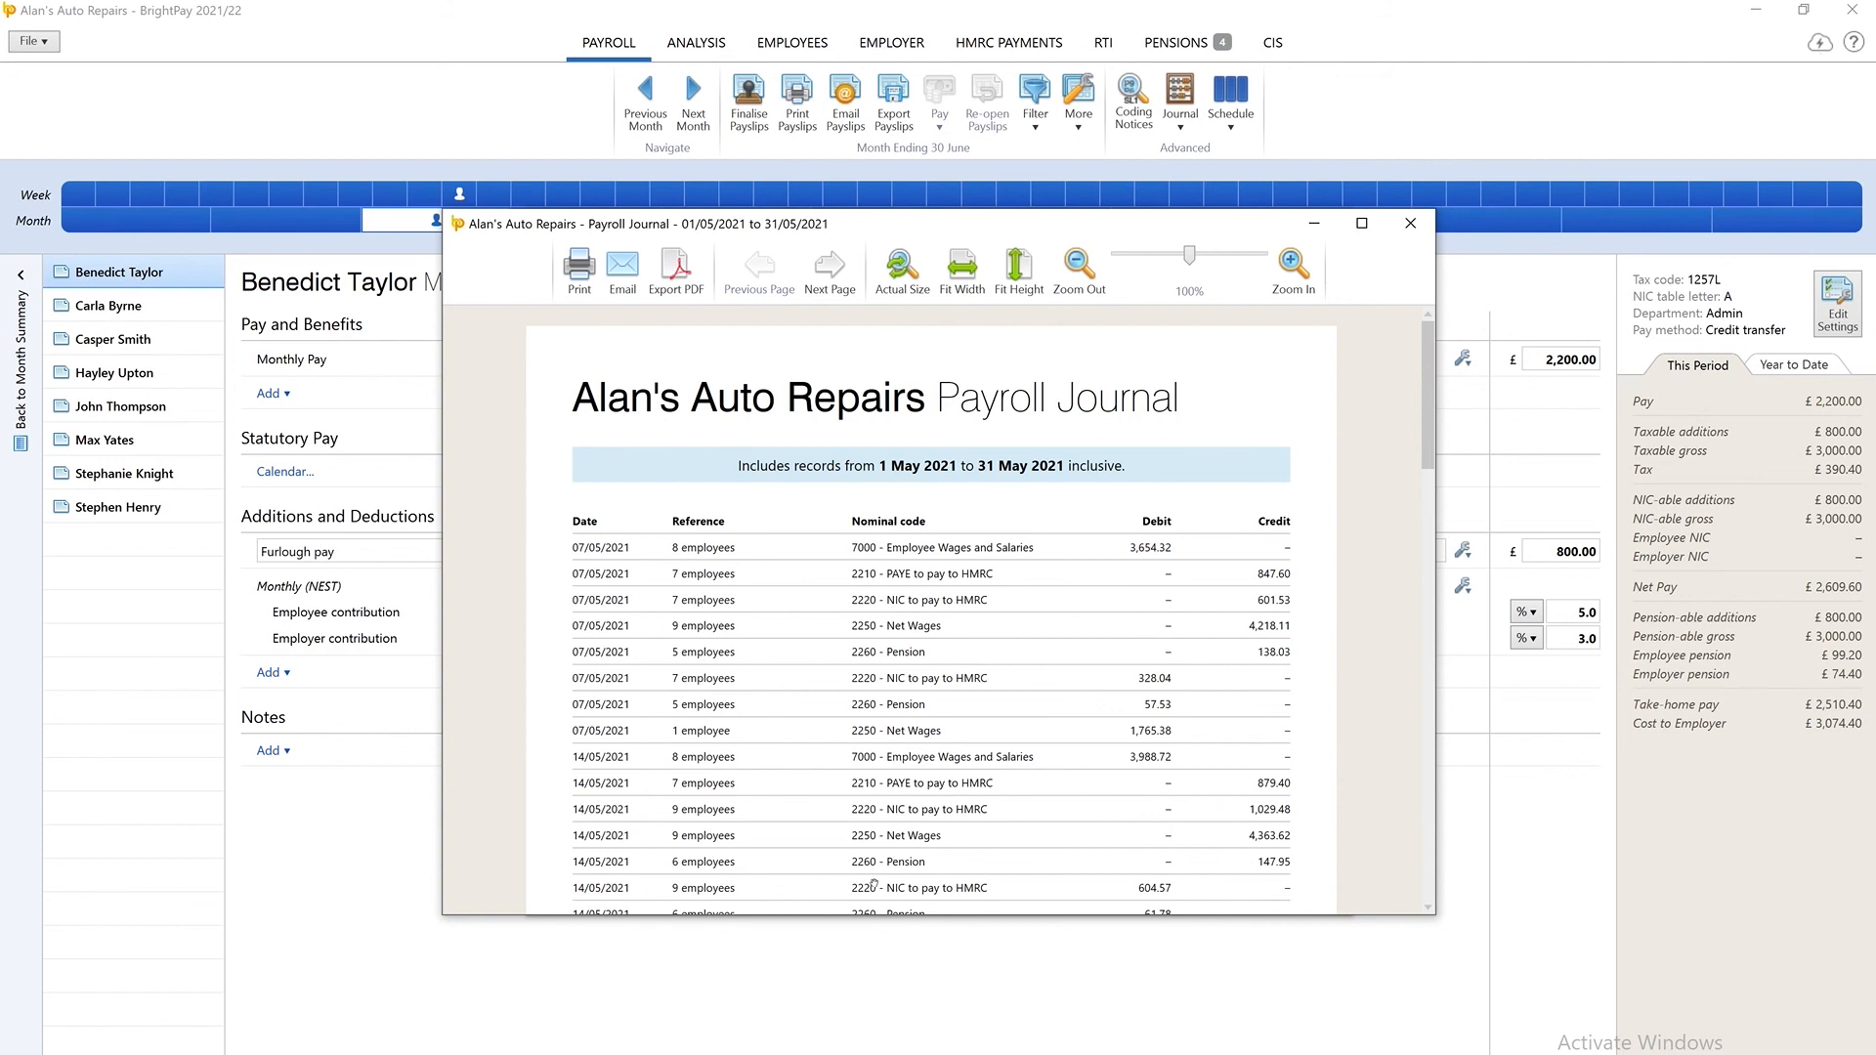
{"action": "left_click", "coordinate": [1411, 224]}
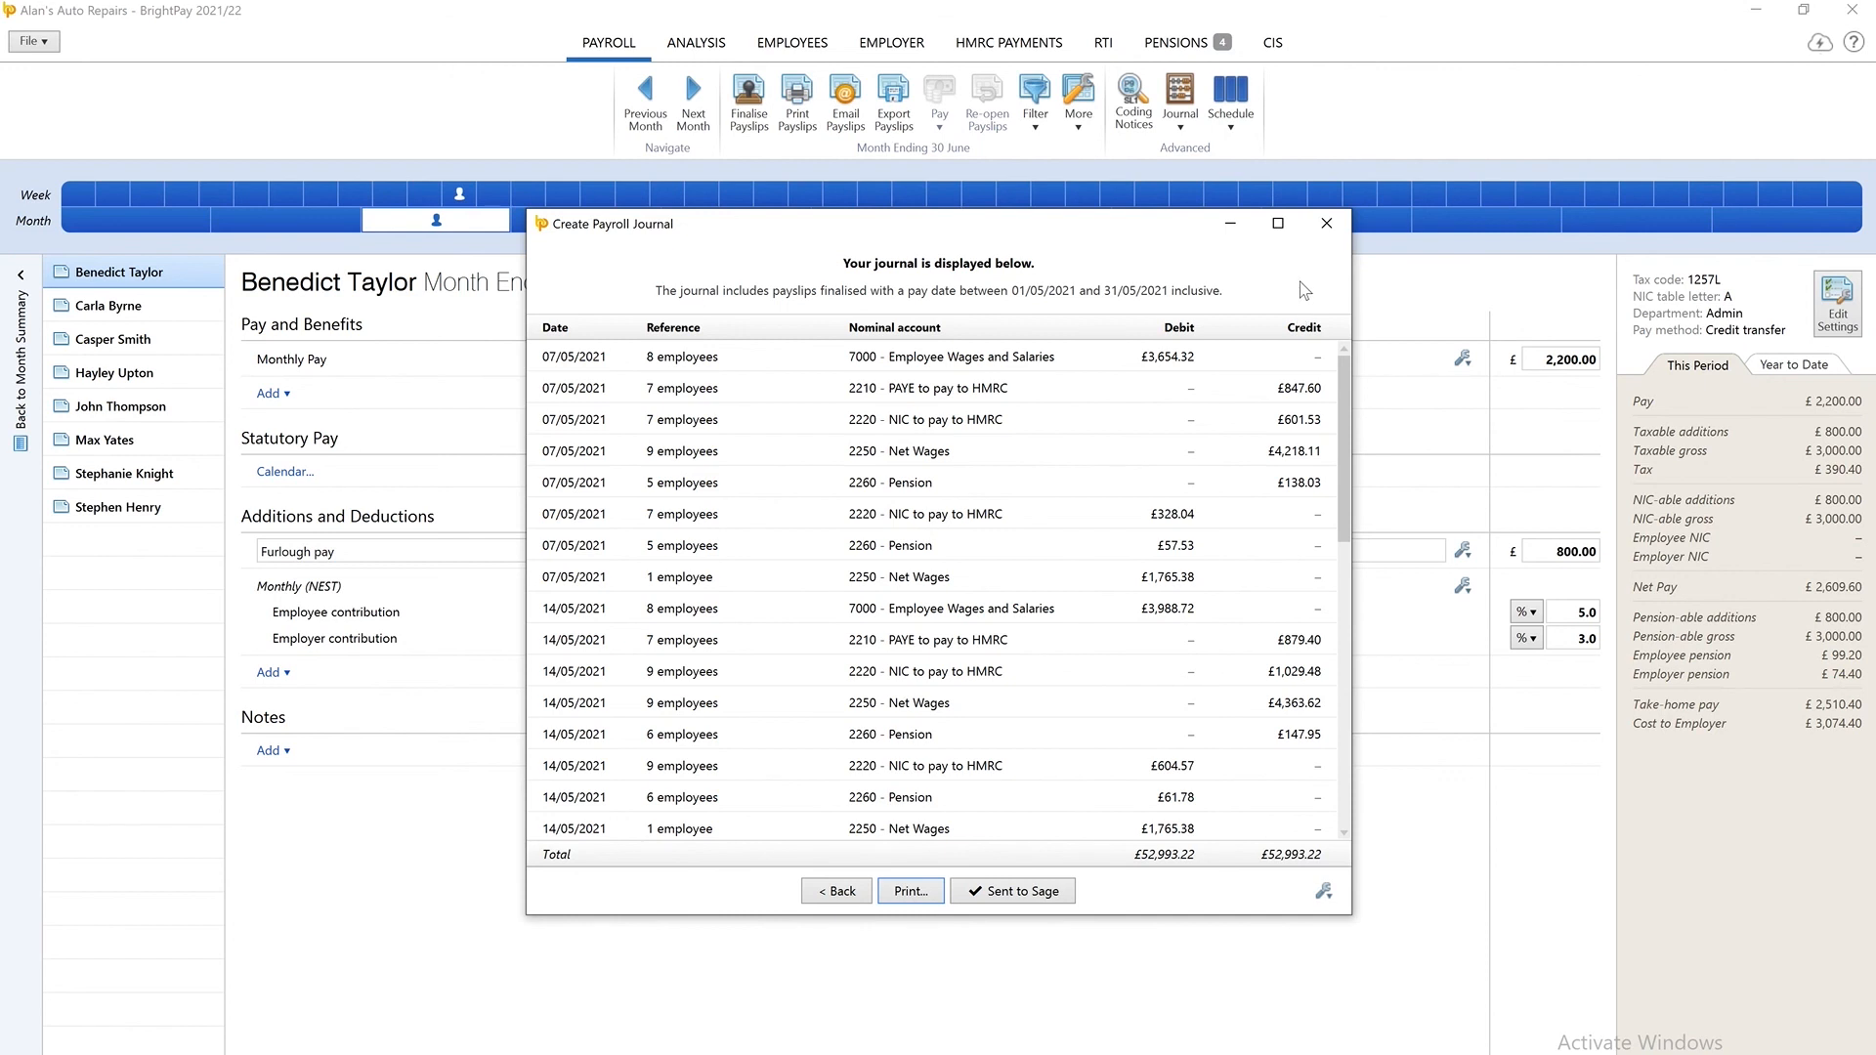
{"action": "left_click", "coordinate": [1324, 226]}
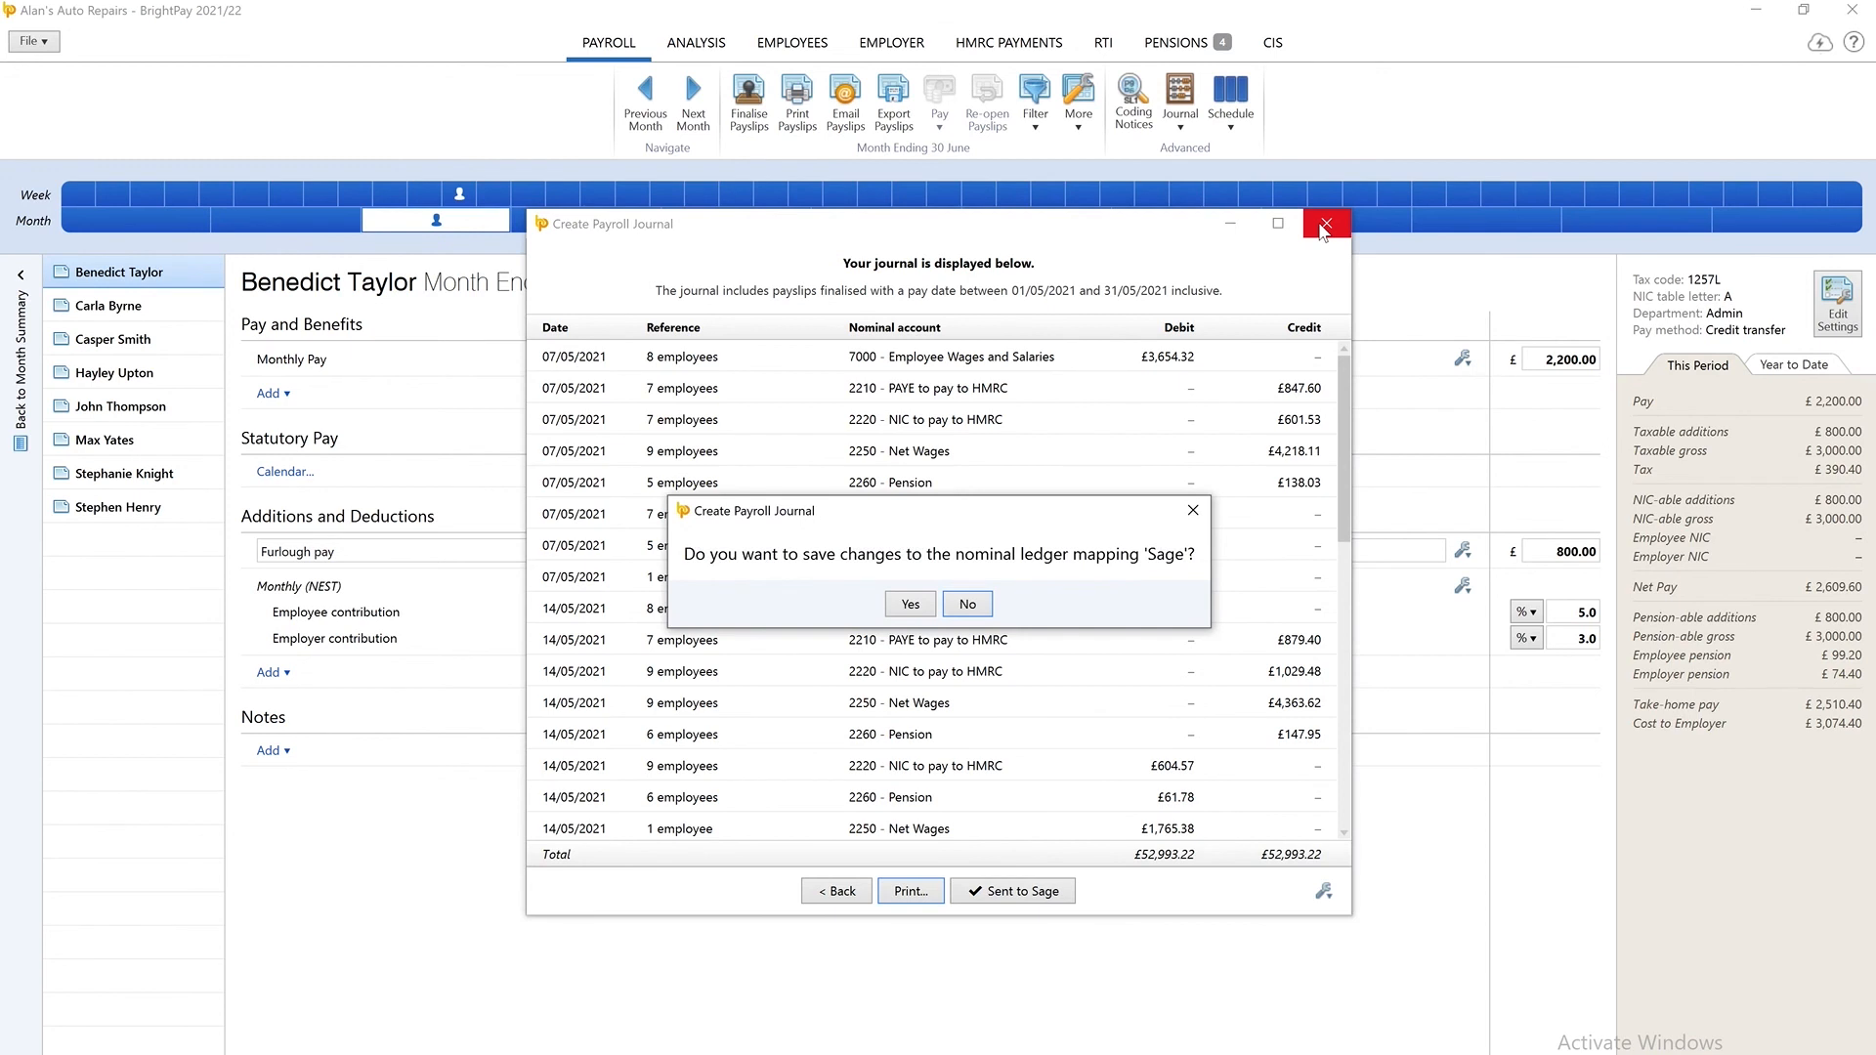
{"action": "left_click", "coordinate": [909, 605]}
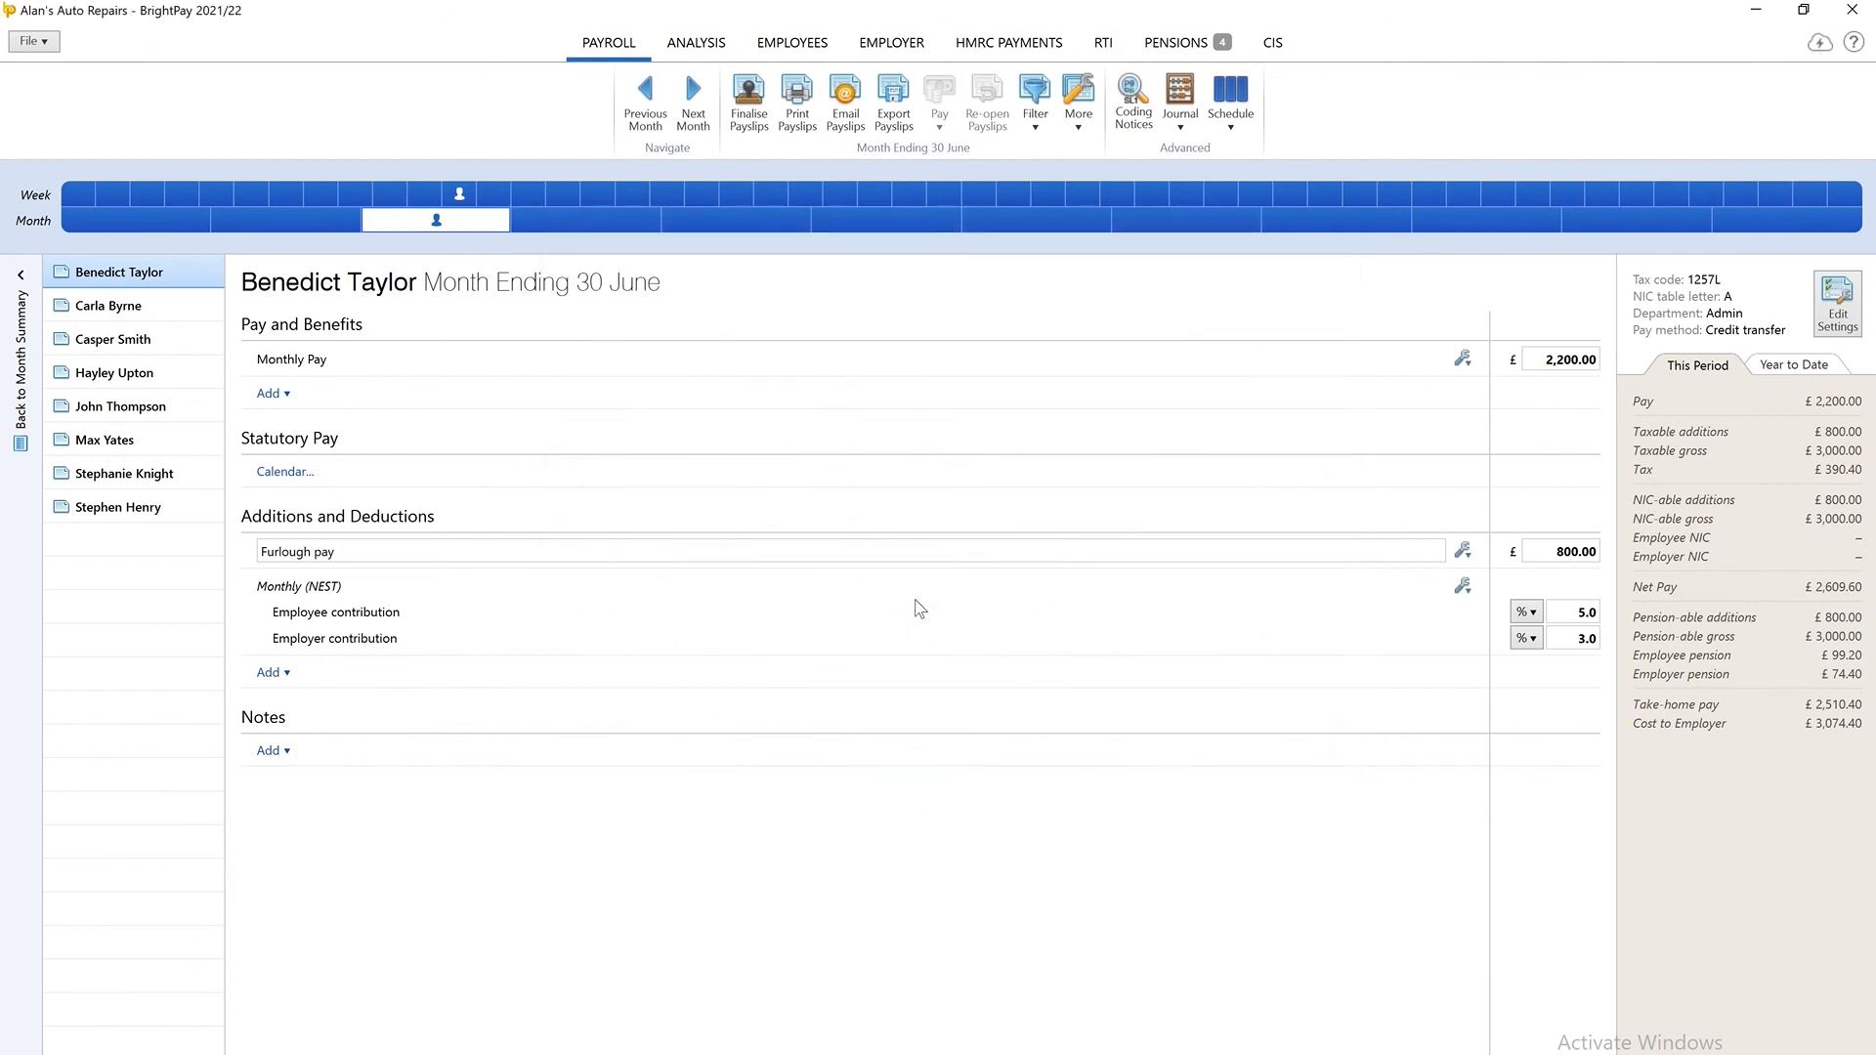